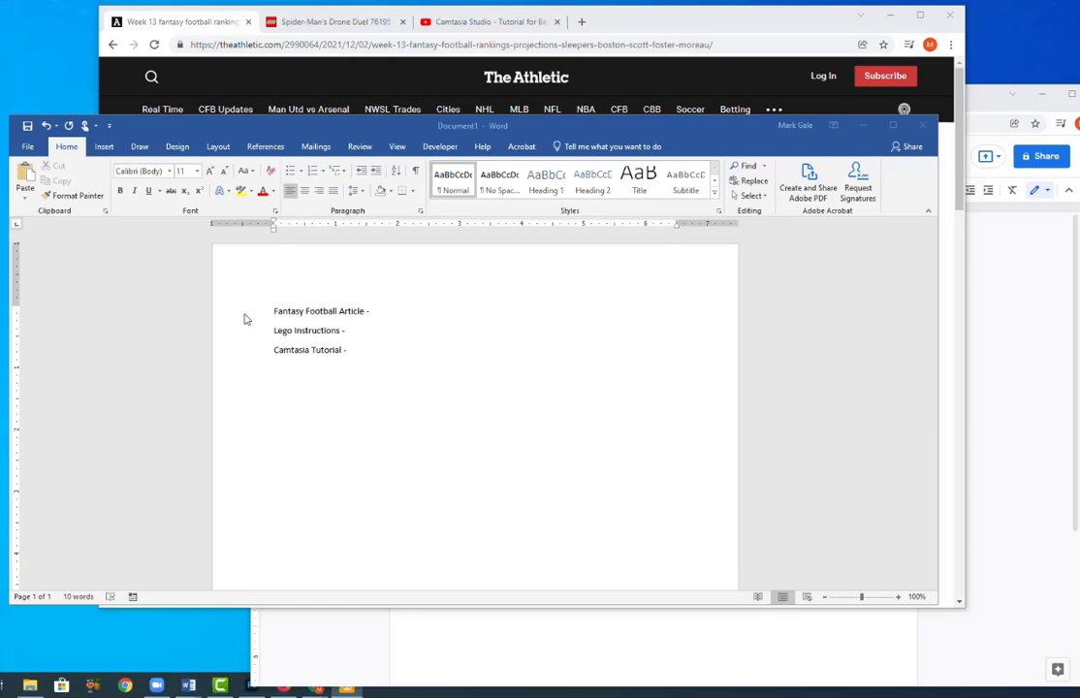
- Copy the article's address from Chrome and paste it after 'Fantasy Football Article - ' in Word
click(464, 43)
drag(714, 45, 624, 46)
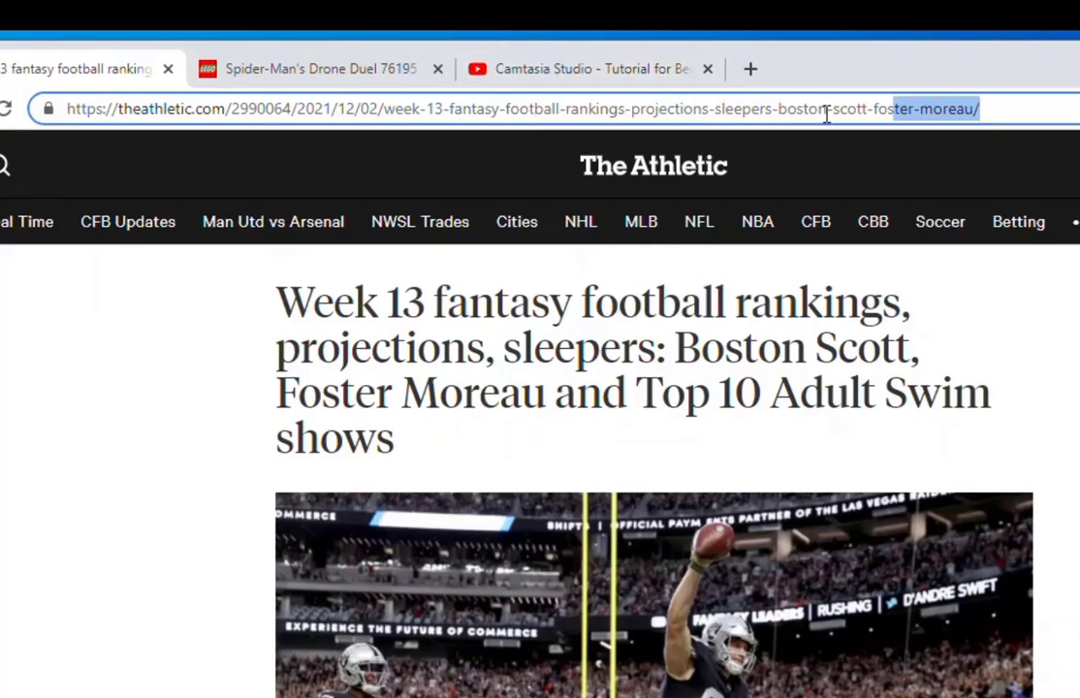
drag(826, 113, 47, 65)
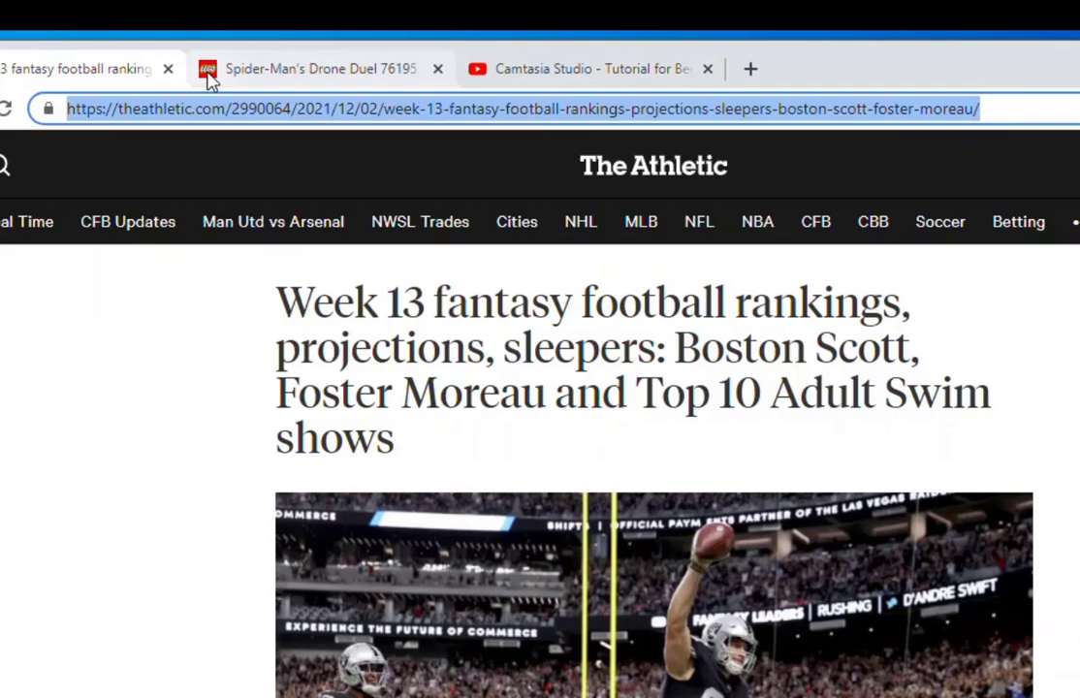
key(alt+Tab)
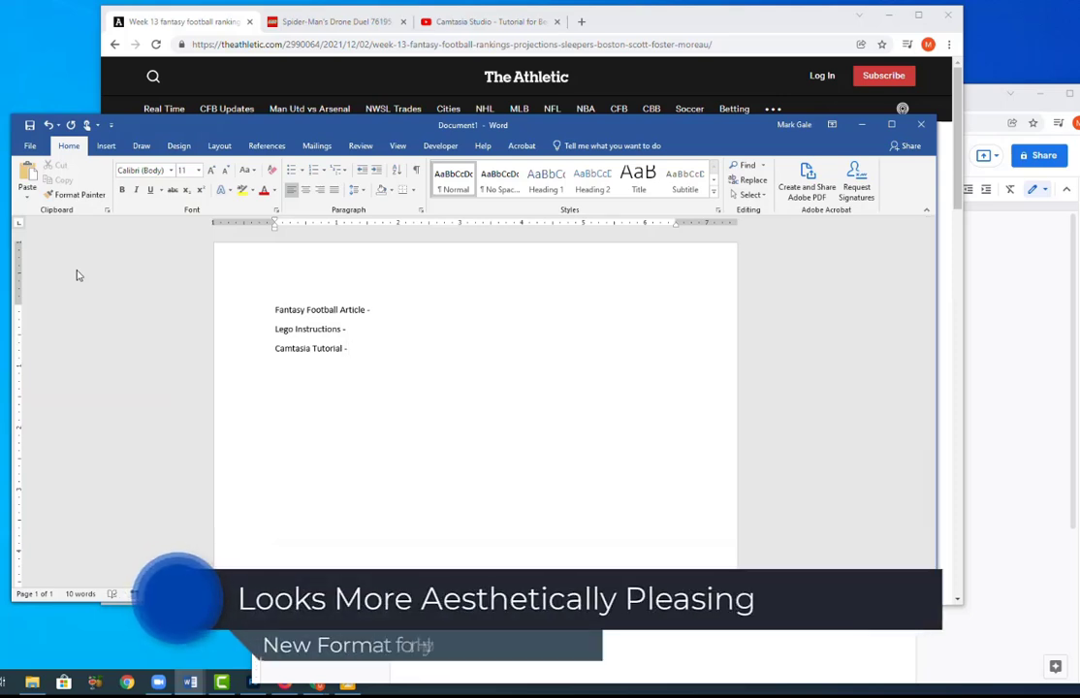
click(318, 44)
click(318, 45)
key(ctrl+c)
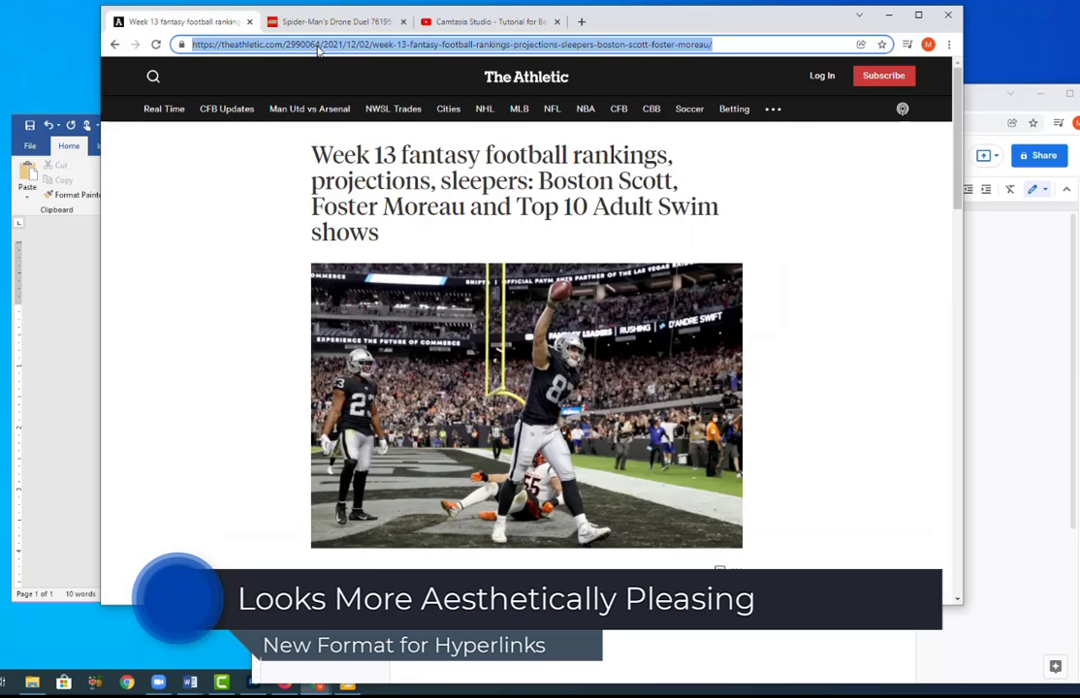
click(60, 277)
click(405, 308)
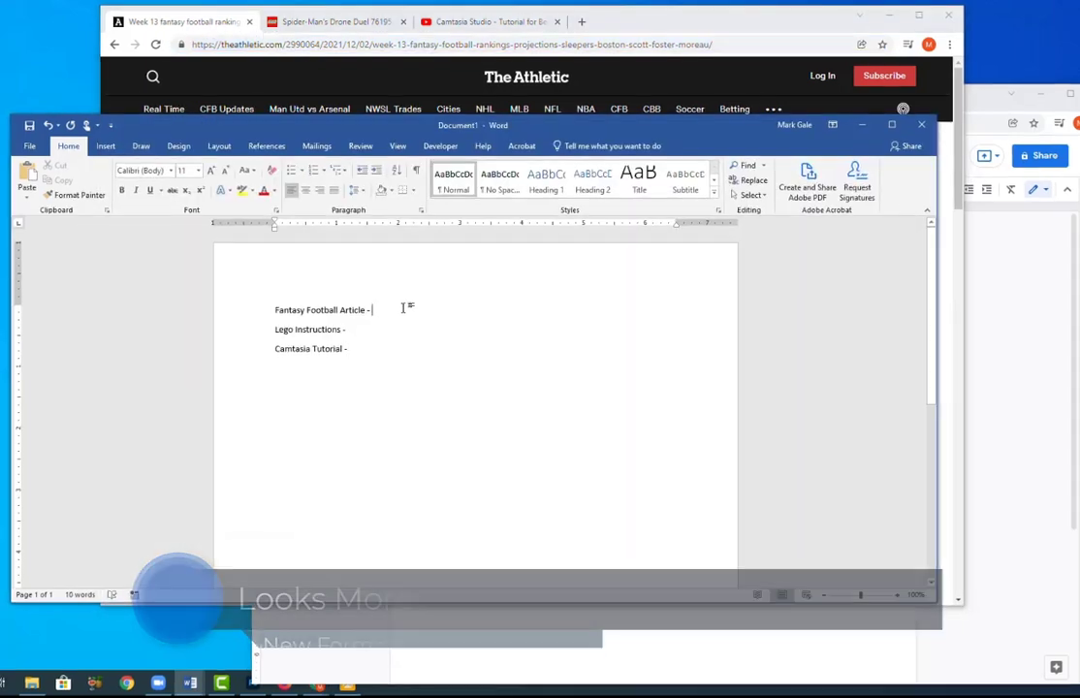
key(ctrl+v)
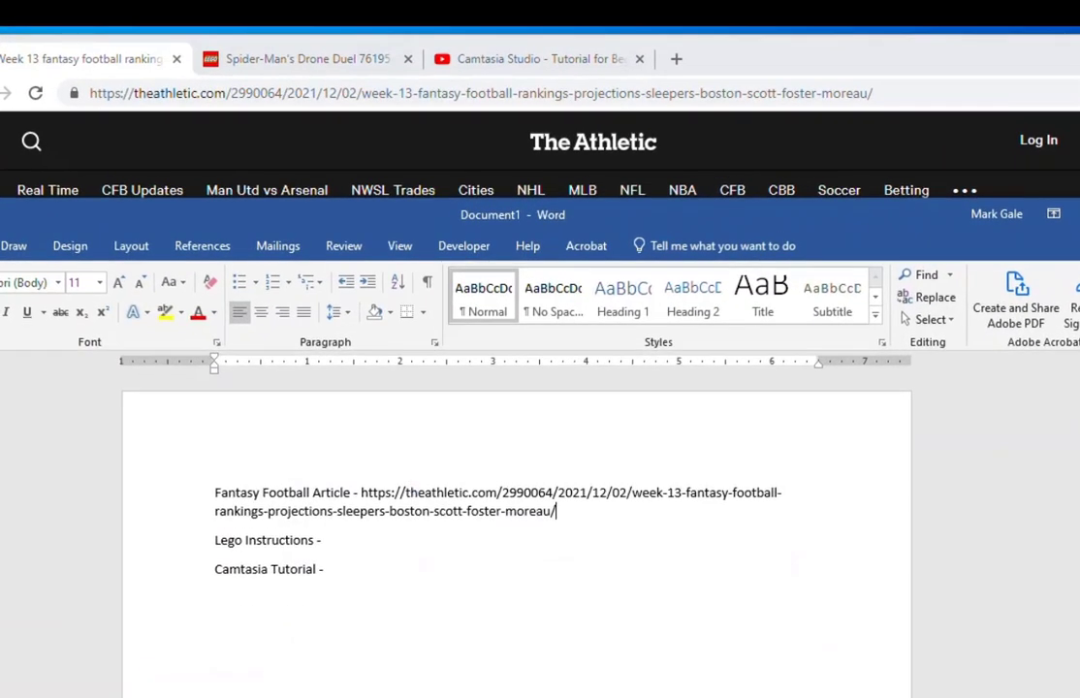
key(Return)
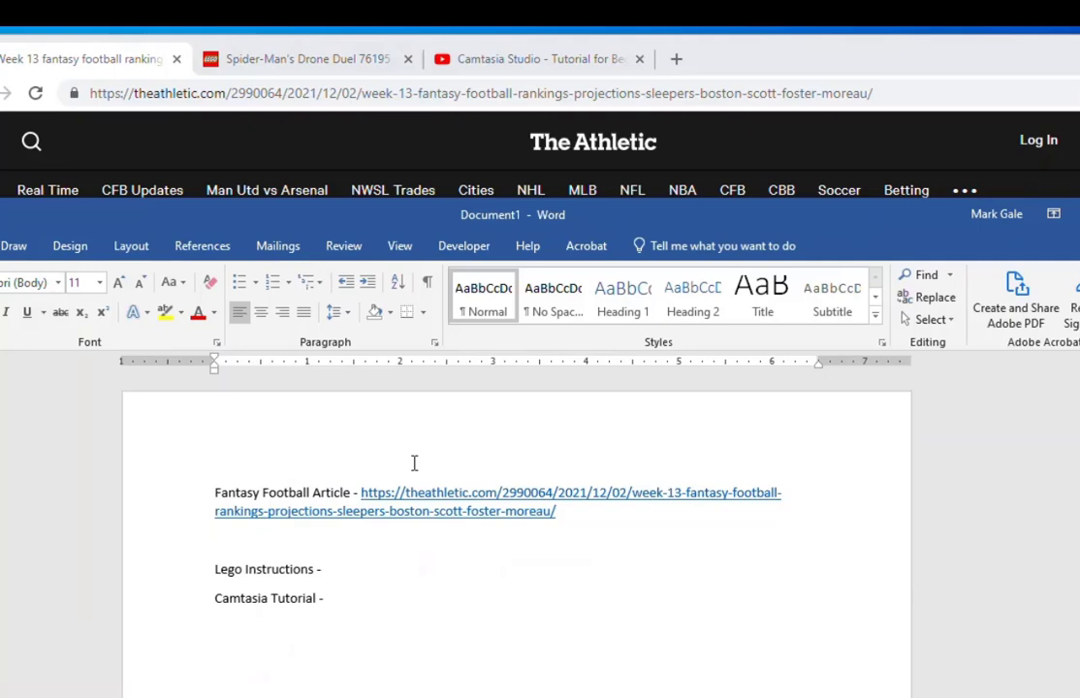
- Paste the LEGO instructions page address after 'Lego Instructions' as a hyperlink
click(363, 77)
click(338, 64)
click(344, 97)
key(ctrl+c)
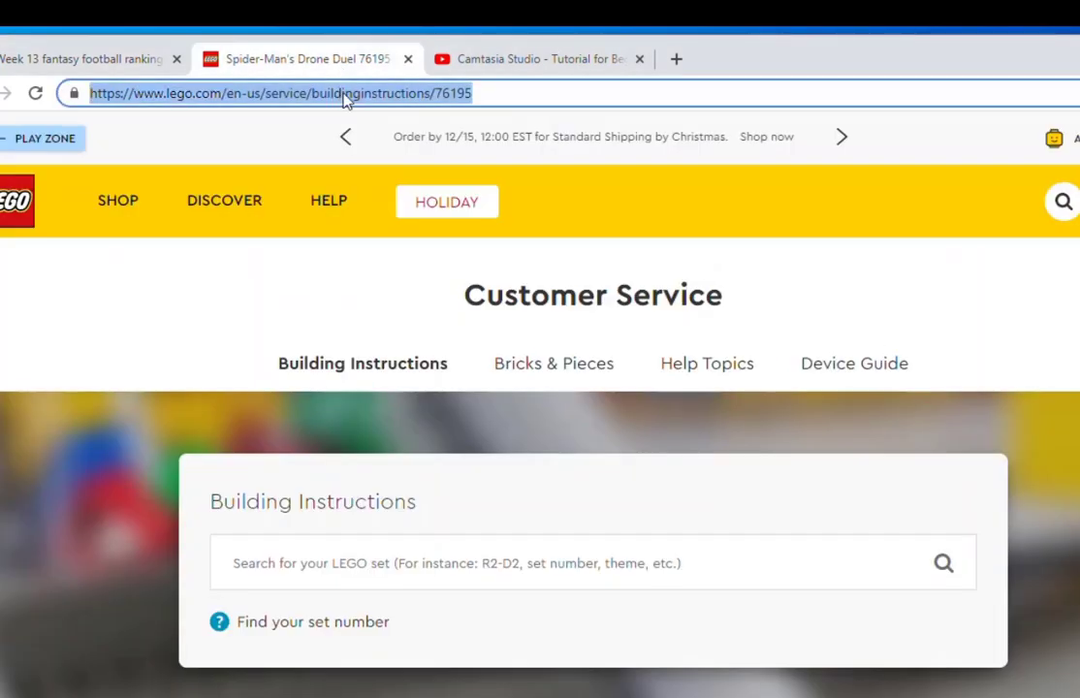
key(alt+Tab)
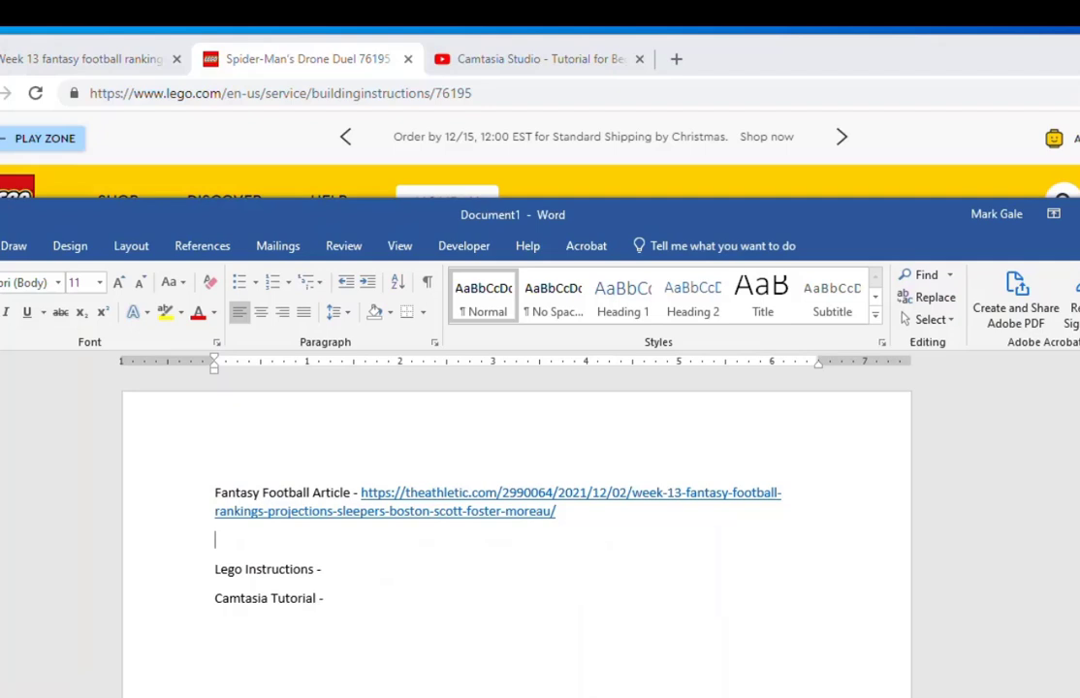
click(352, 574)
key(Return)
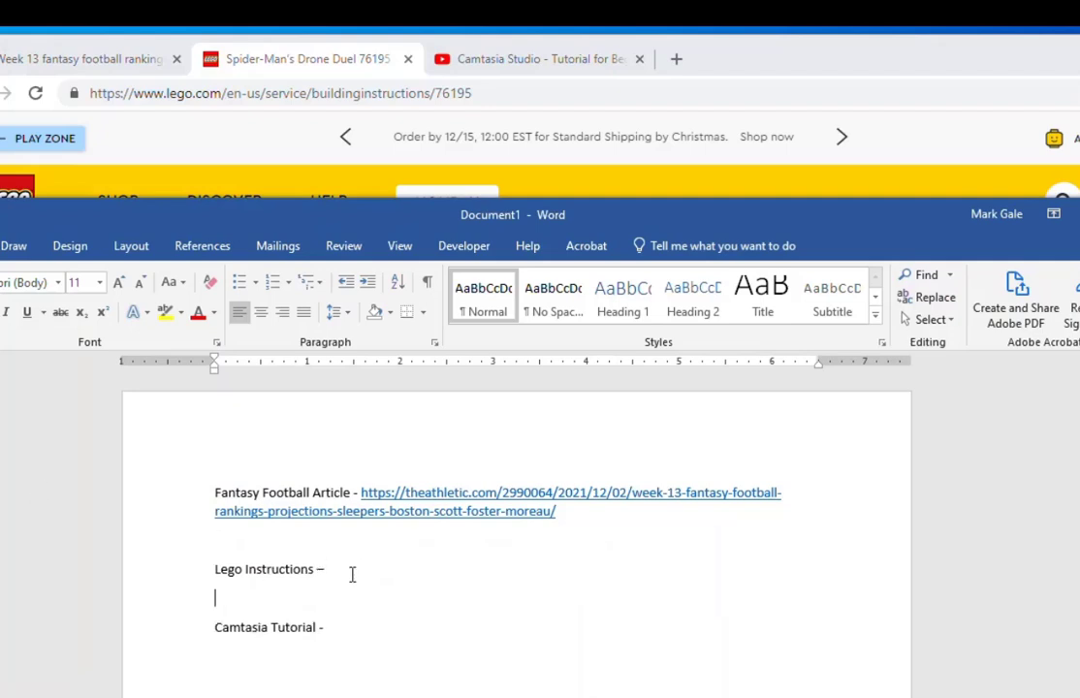
key(ctrl+v)
key(Return)
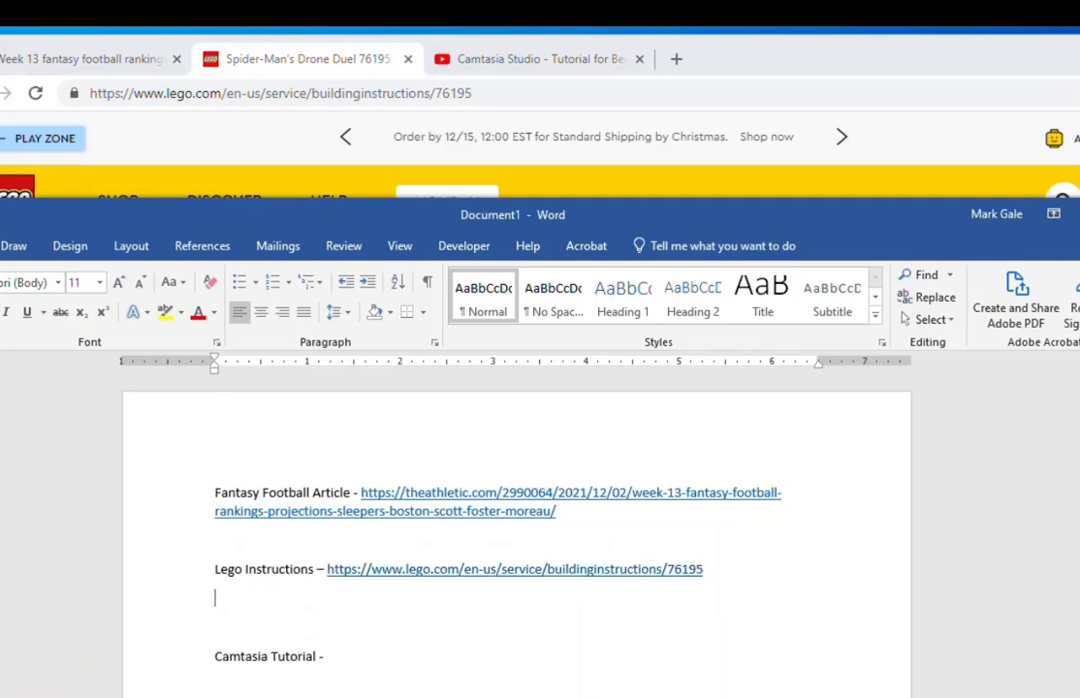
- Copy the Camtasia YouTube video address and paste it after 'Camtasia Tutorial' as a hyperlink
click(584, 60)
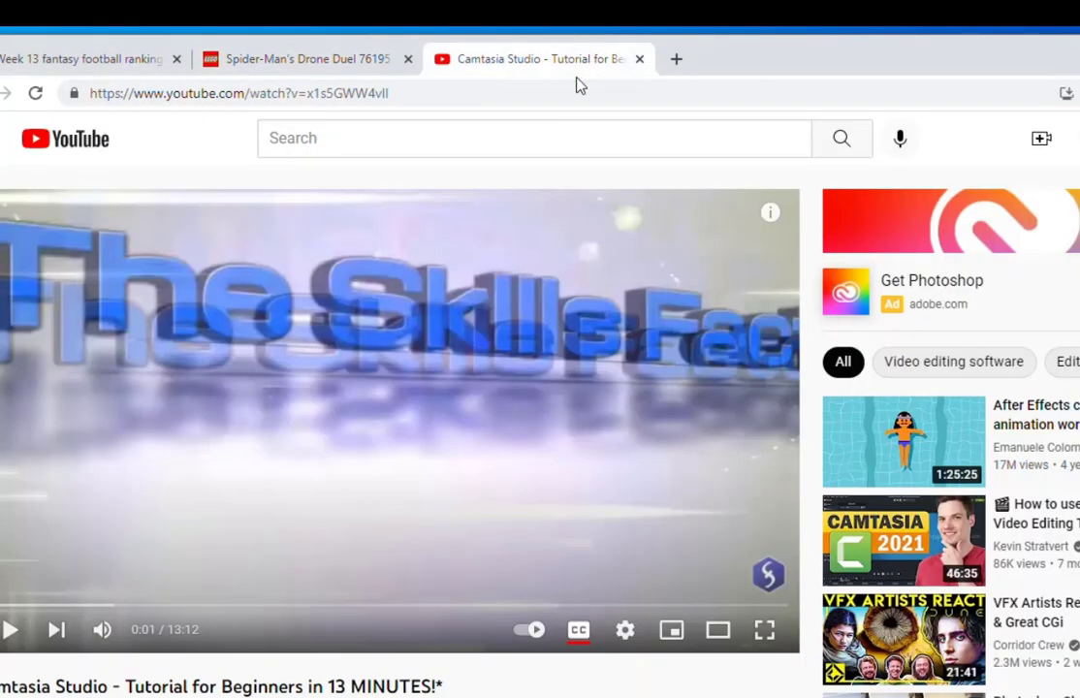
click(567, 93)
key(ctrl+c)
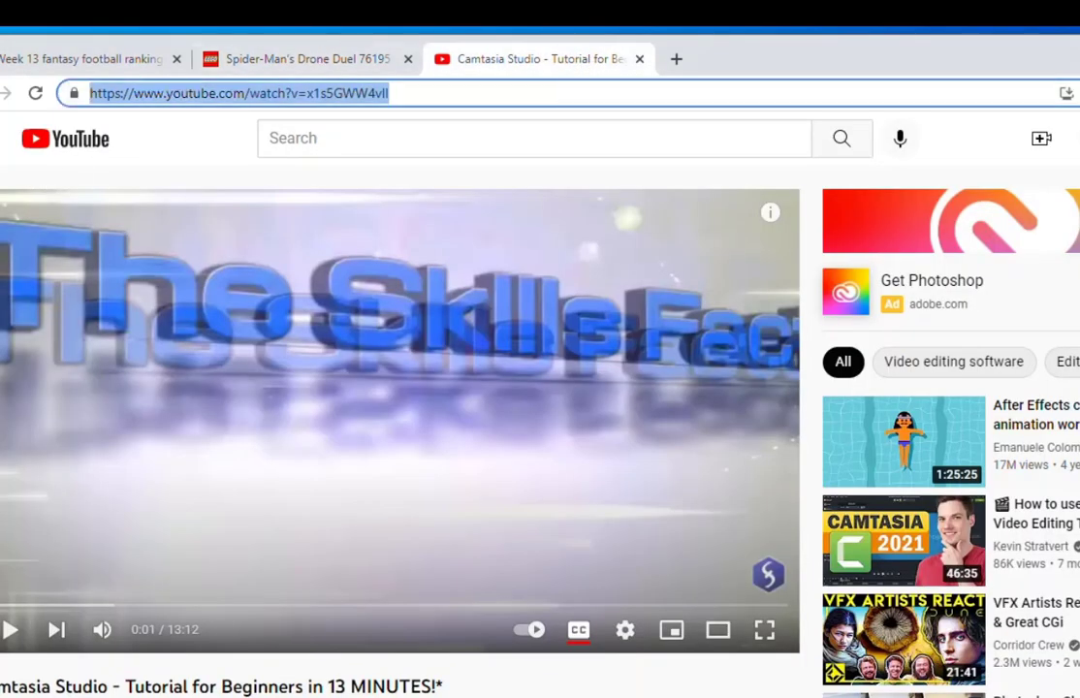
key(alt+Tab)
key(ctrl+v)
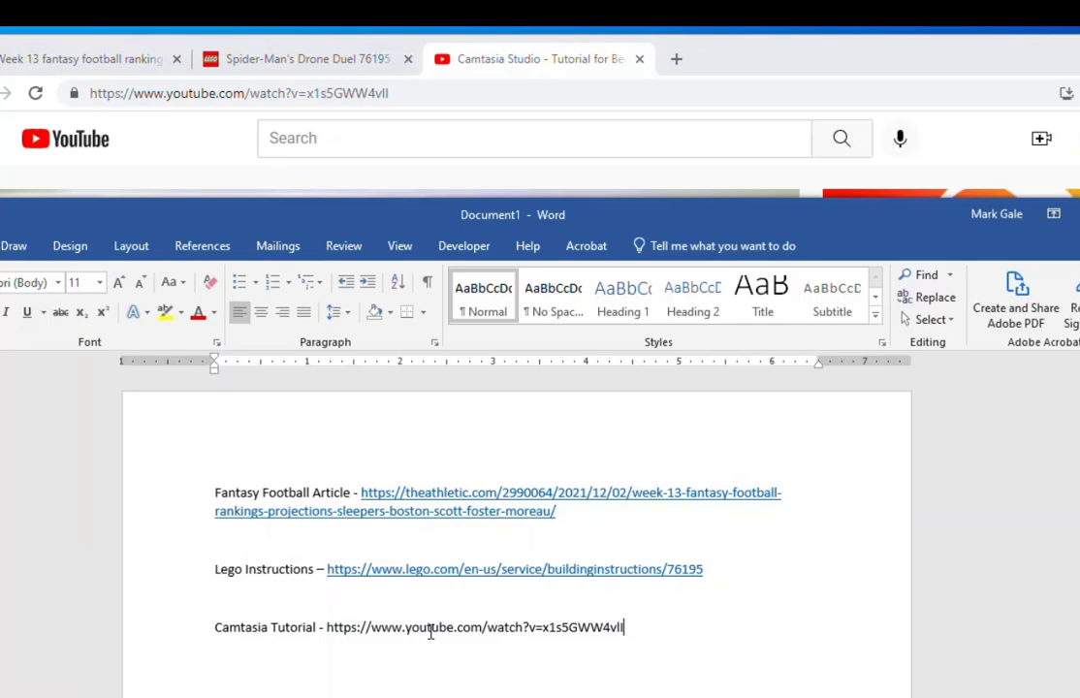
key(Return)
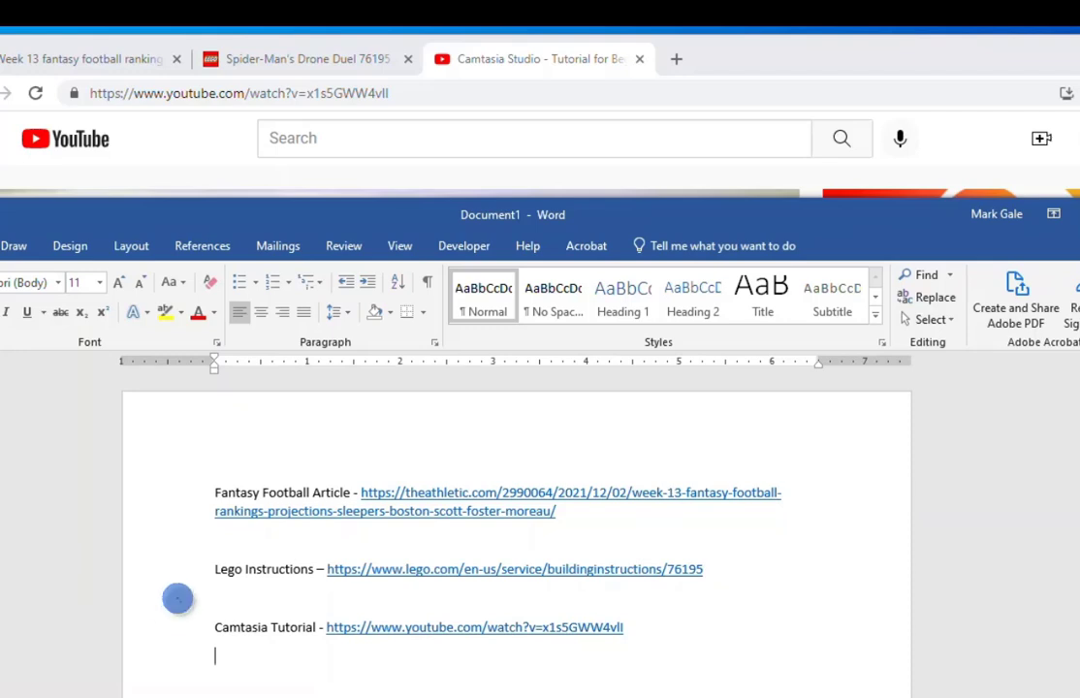
drag(357, 495, 180, 496)
key(Delete)
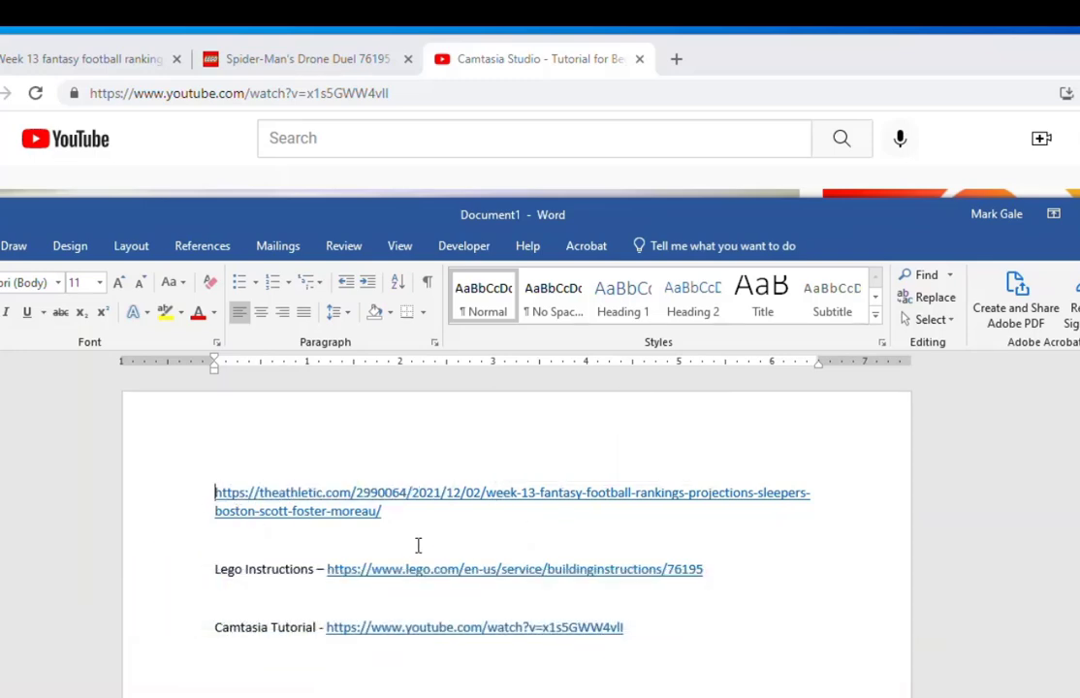
key(ctrl+z)
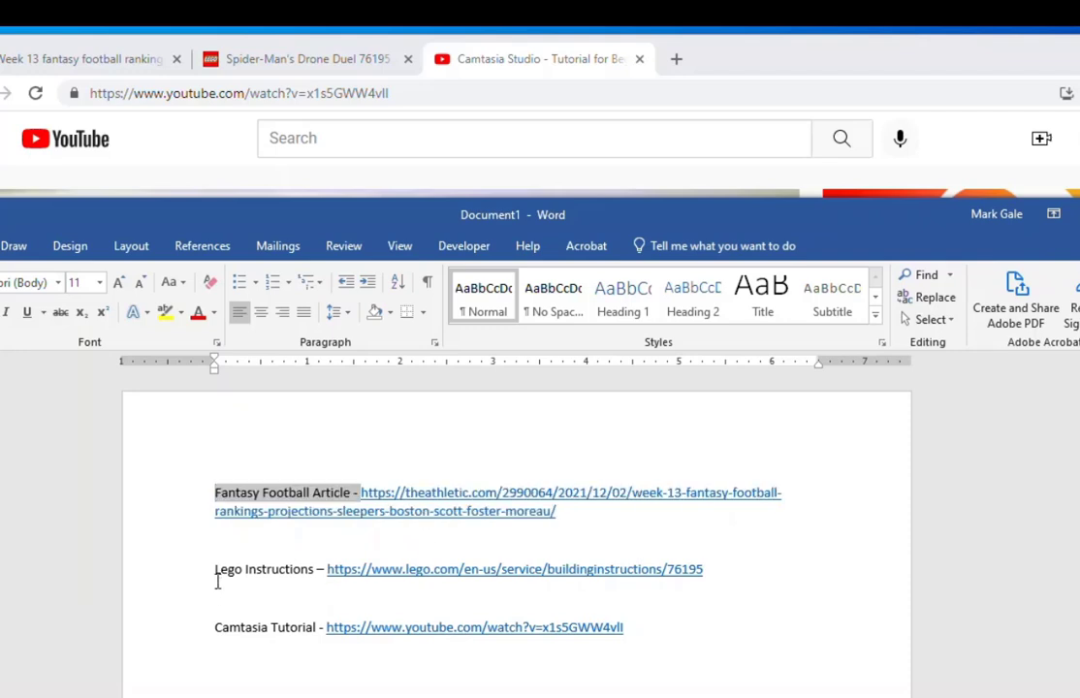
drag(215, 573, 308, 575)
key(Delete)
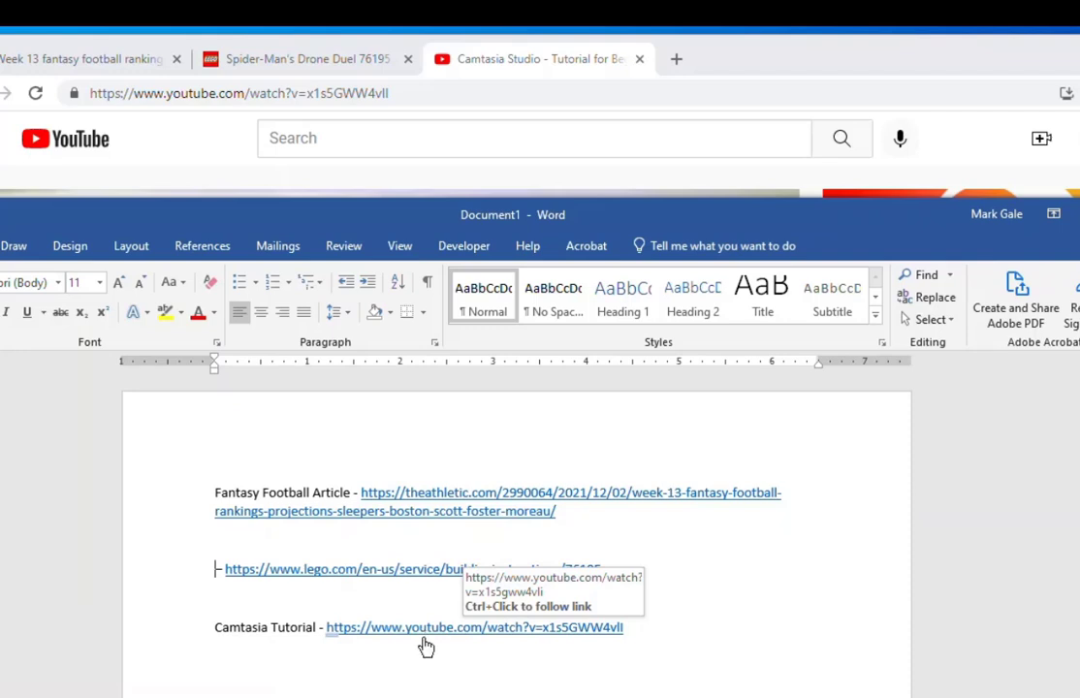
key(ctrl+v)
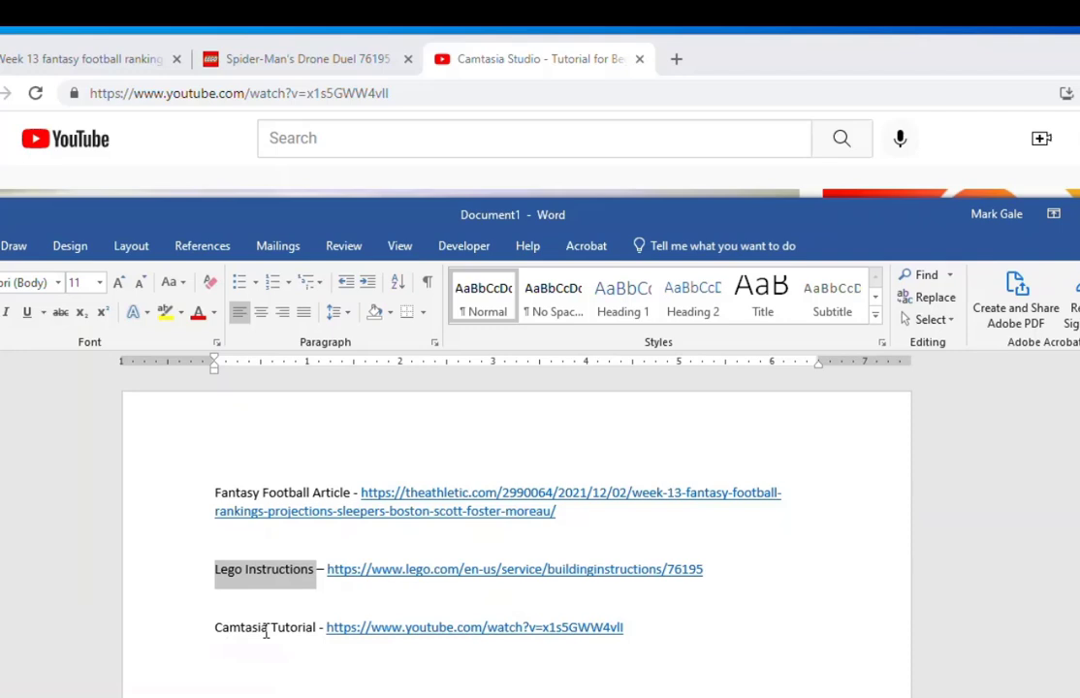
drag(217, 636, 307, 654)
key(Delete)
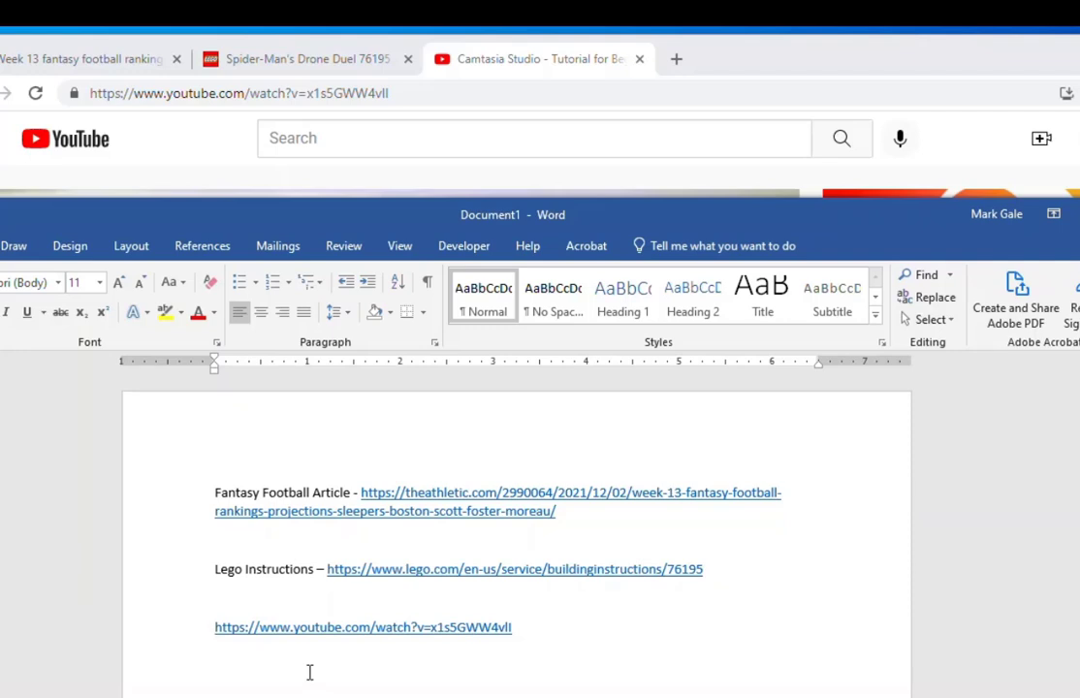
key(ctrl+z)
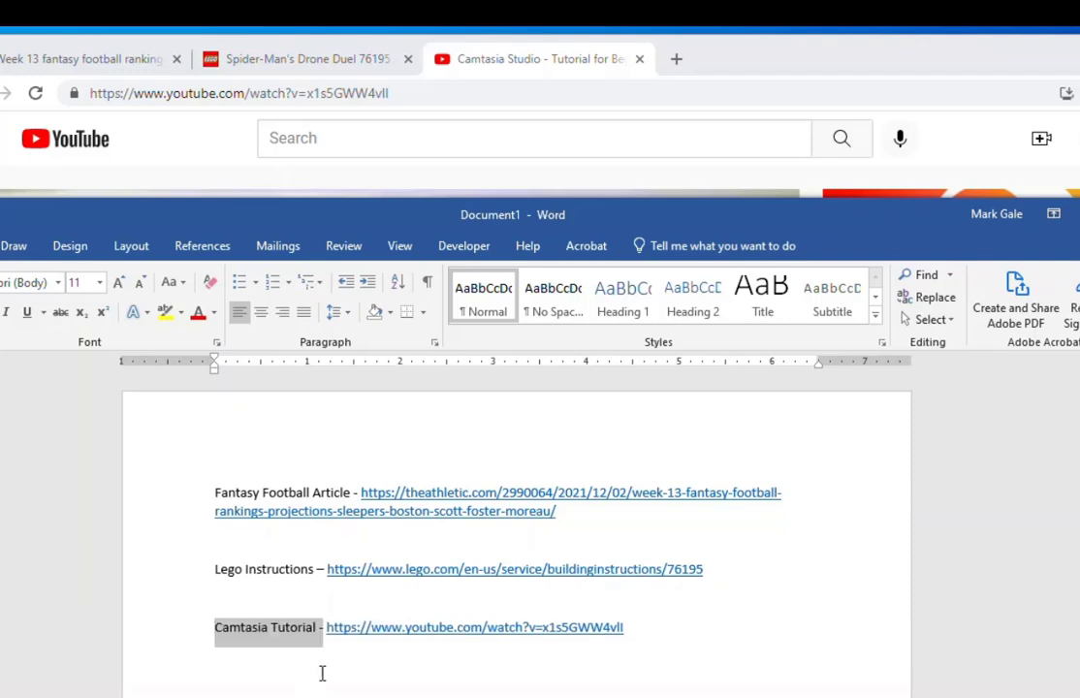
click(215, 656)
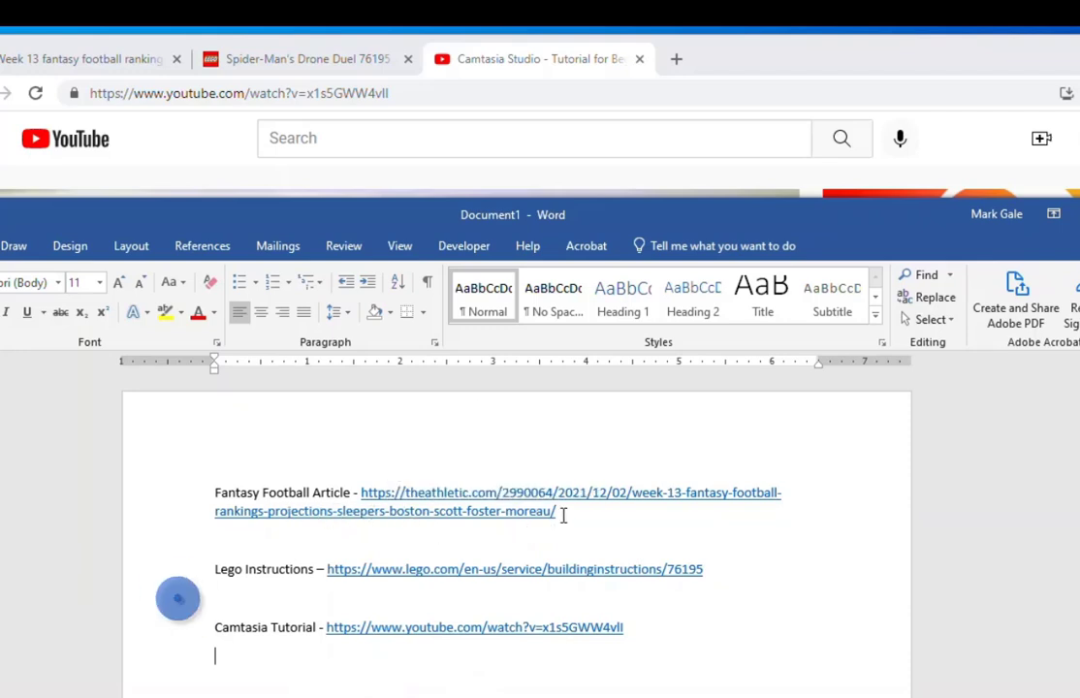
- Select just the words 'Fantasy Football Article' at the start of the first line
drag(561, 513, 365, 501)
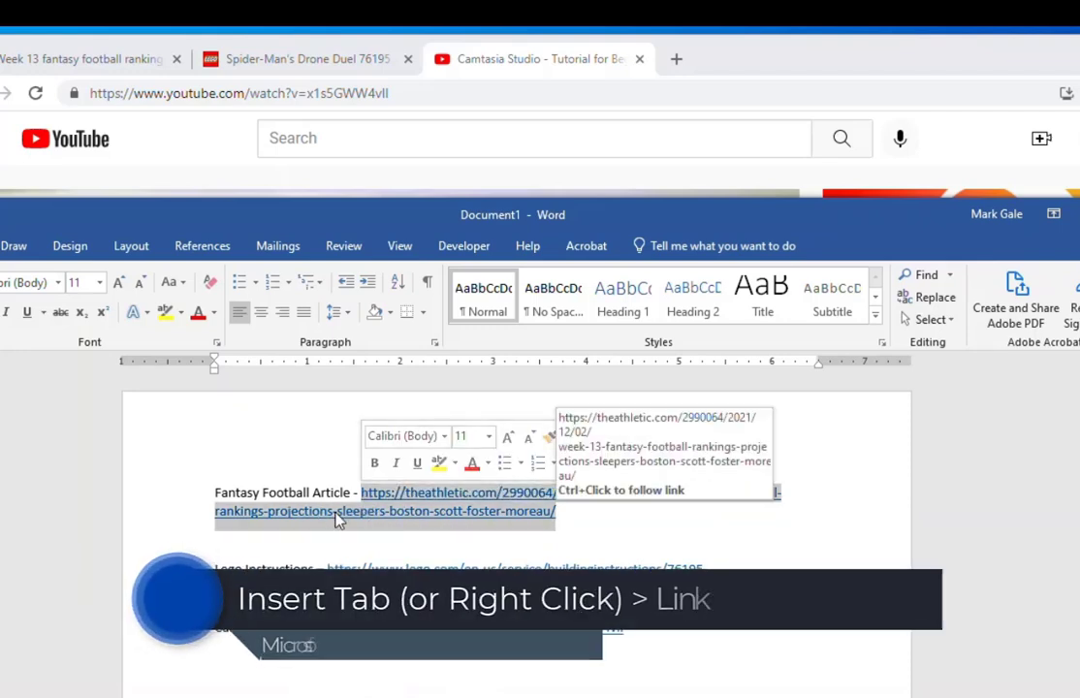
drag(208, 494, 351, 494)
click(333, 495)
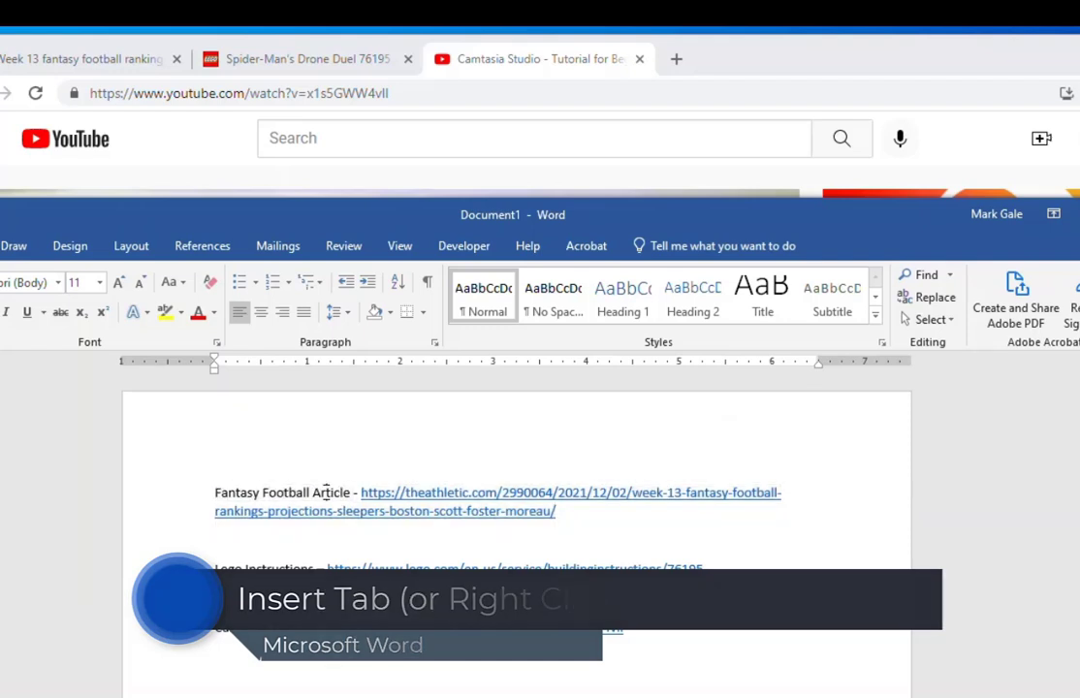
drag(212, 494, 347, 495)
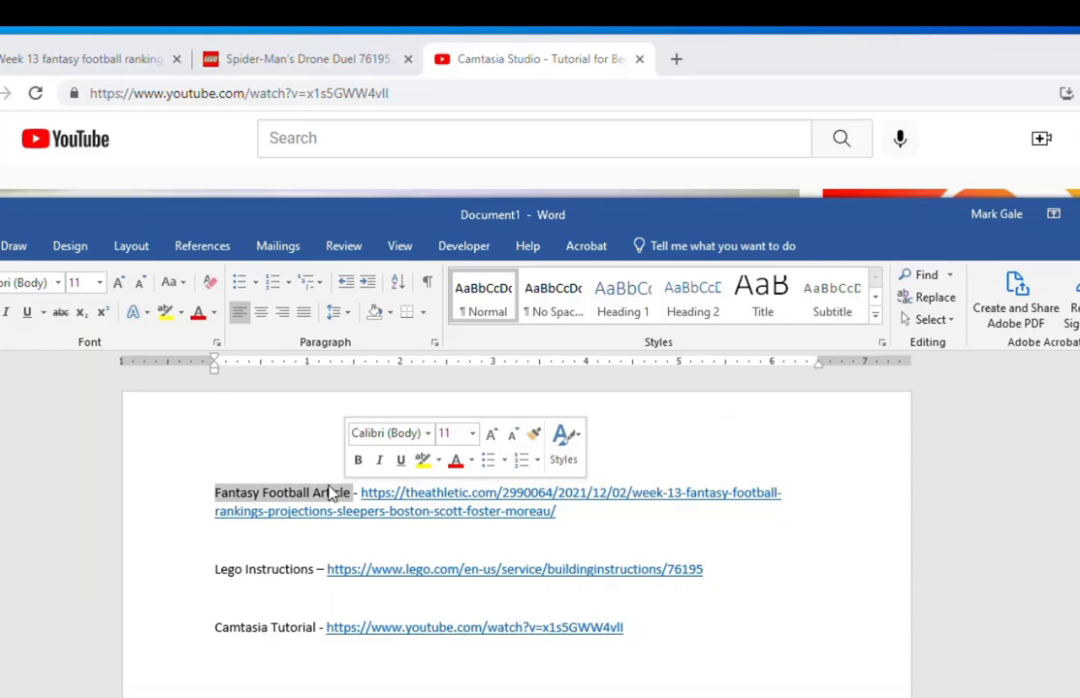
click(329, 492)
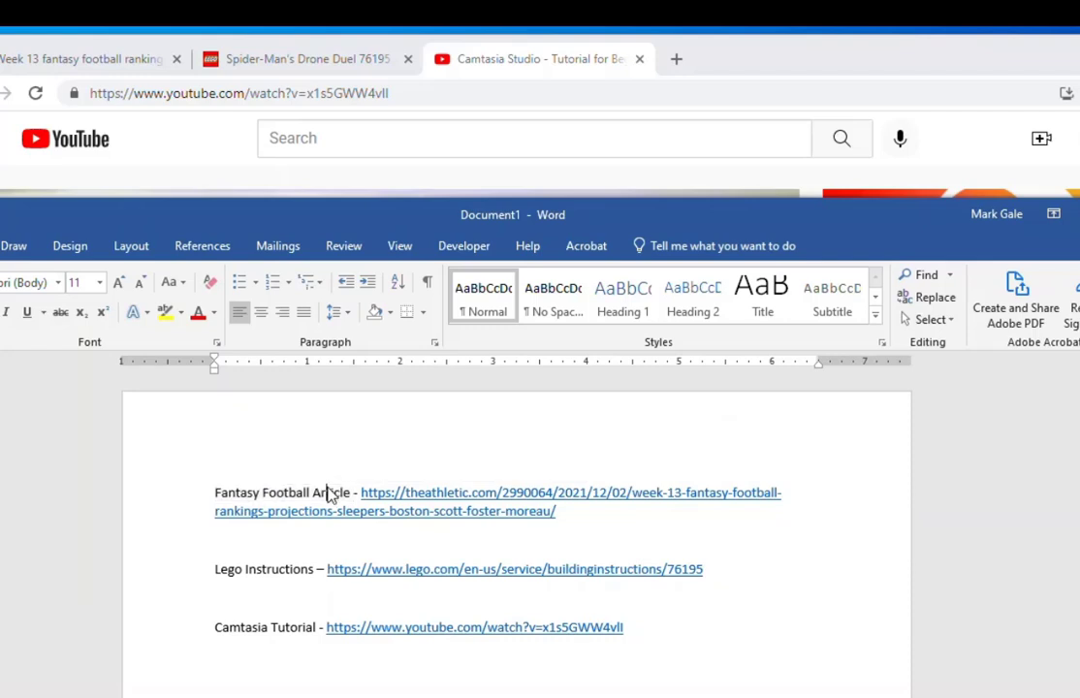
click(215, 496)
drag(262, 496, 350, 497)
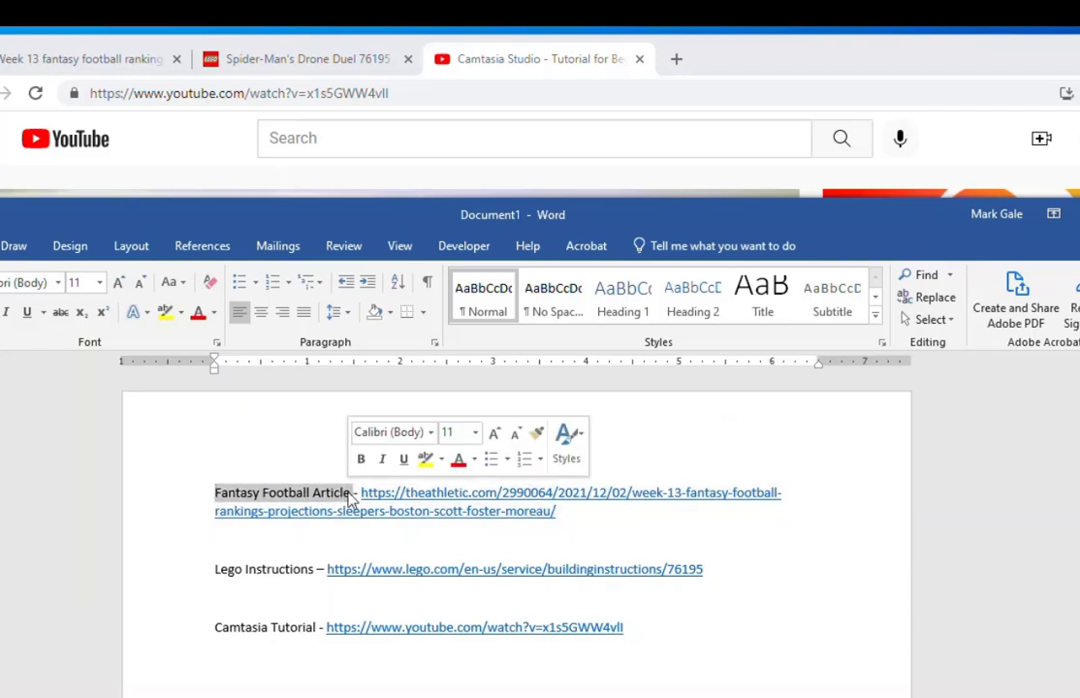
click(296, 496)
drag(214, 492, 334, 492)
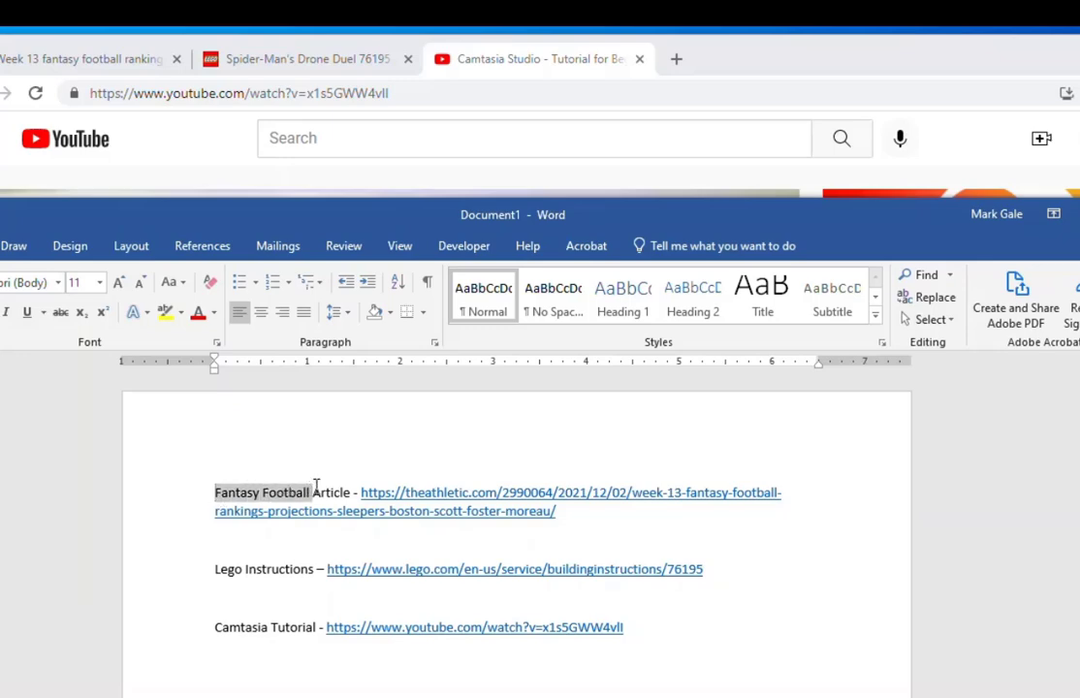
shift+click(371, 456)
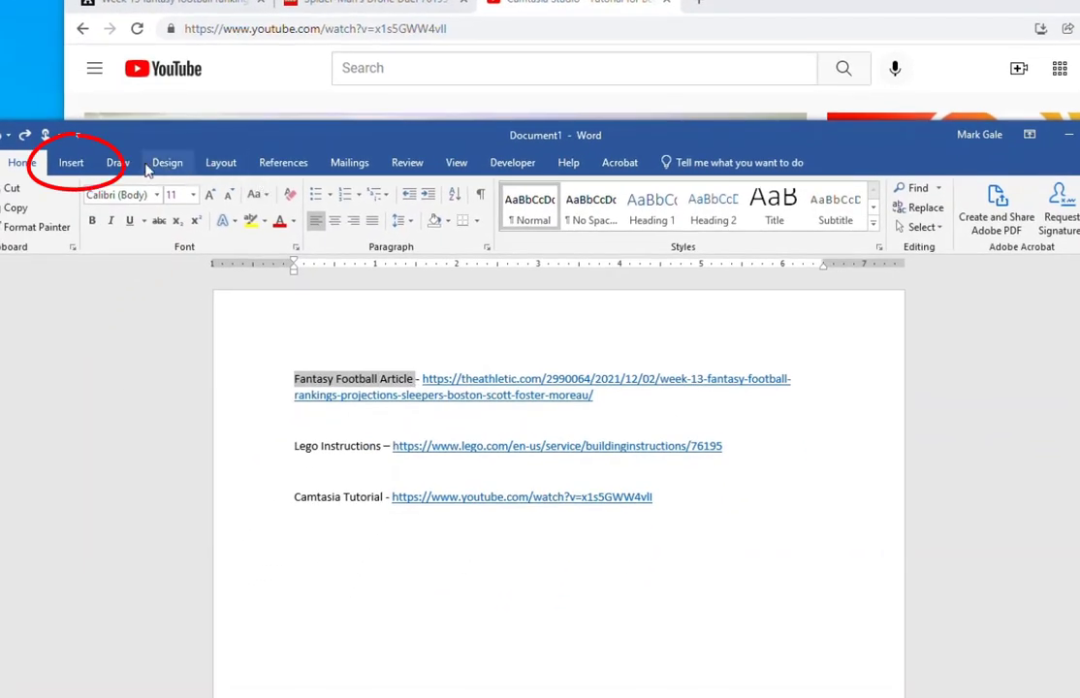
- Insert a link on the label with the pasted article URL and display text extended with '- Week 13 Sleepers'
click(76, 163)
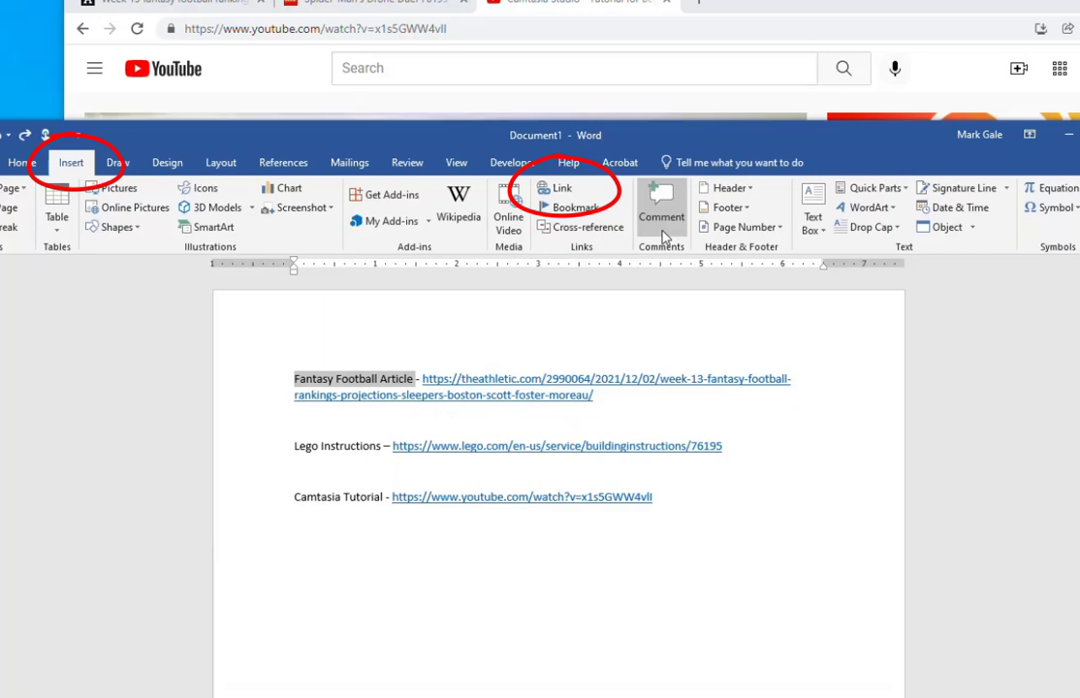
click(561, 188)
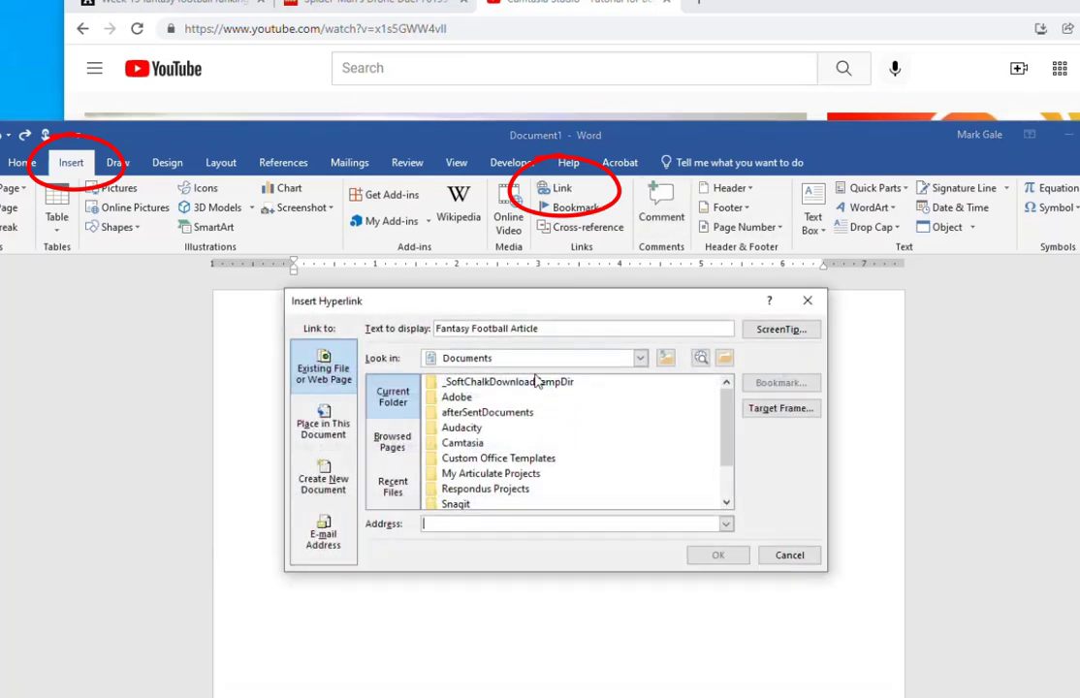
key(ctrl+v)
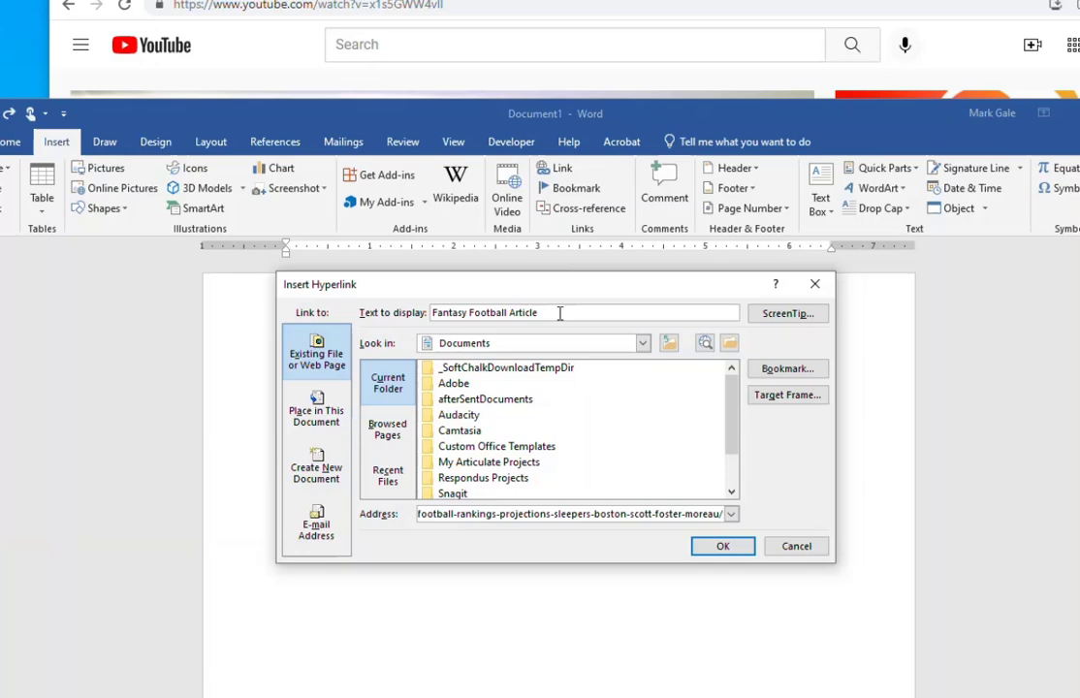
drag(560, 313, 430, 313)
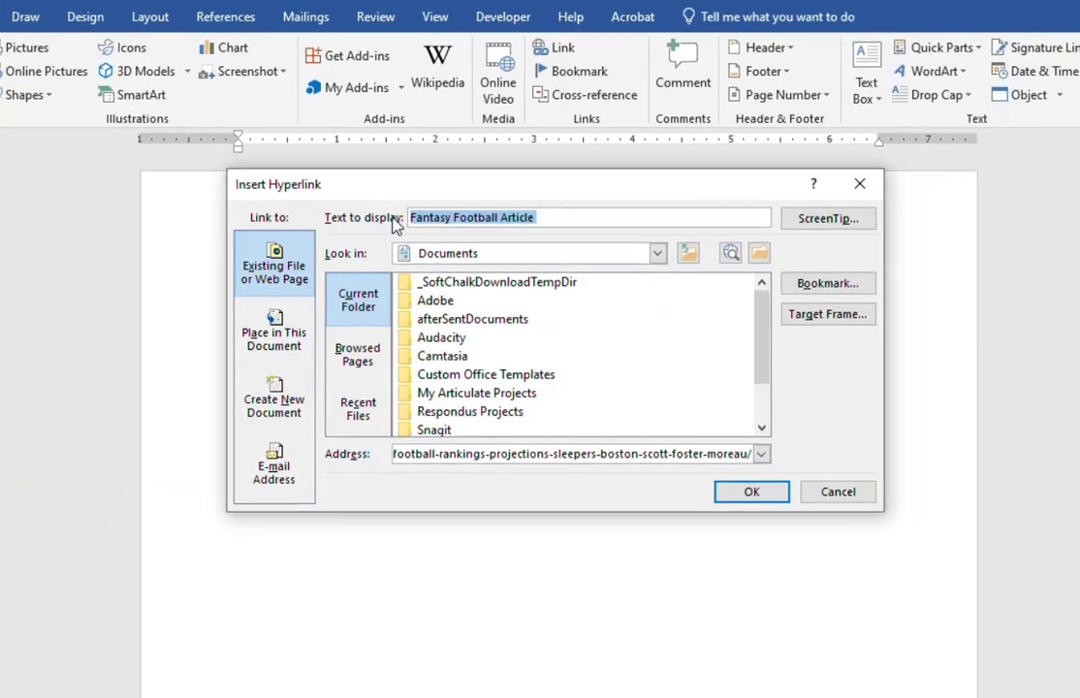
click(558, 217)
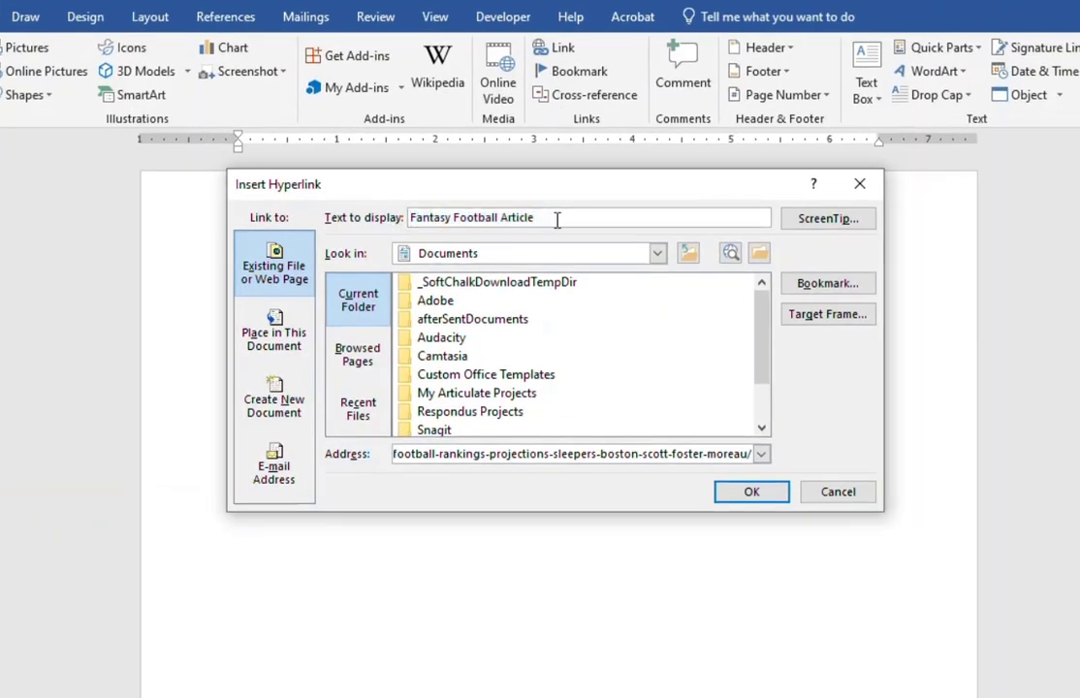
text(- Week 1)
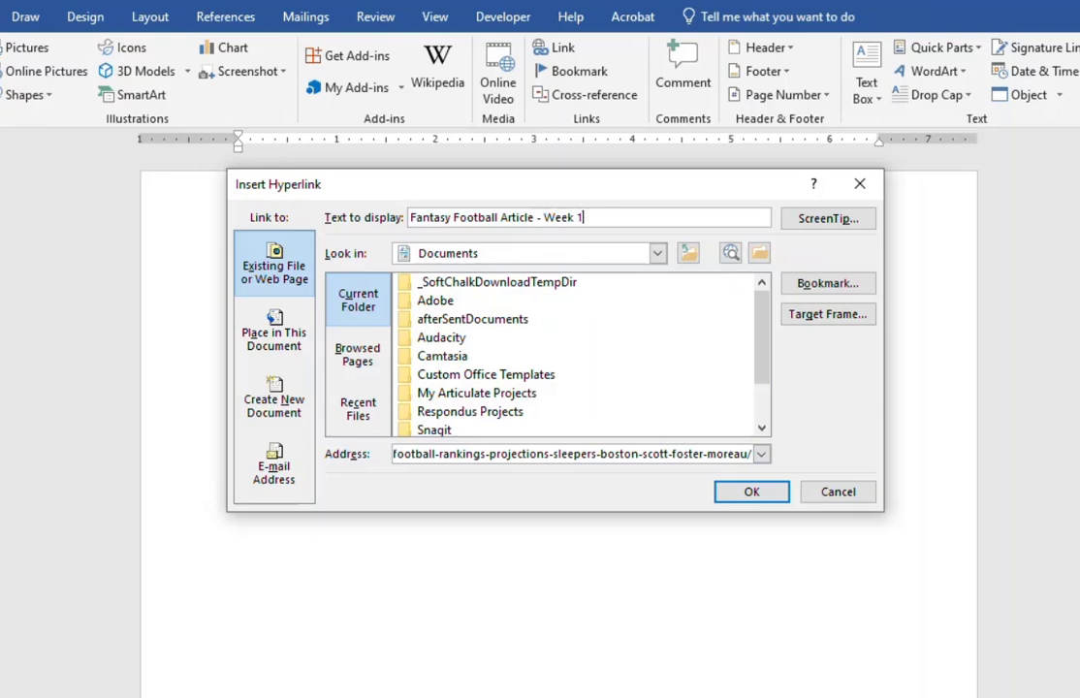
text(3 Sleepers)
- Confirm the link without a ScreenTip and delete the raw article URL after it
click(832, 218)
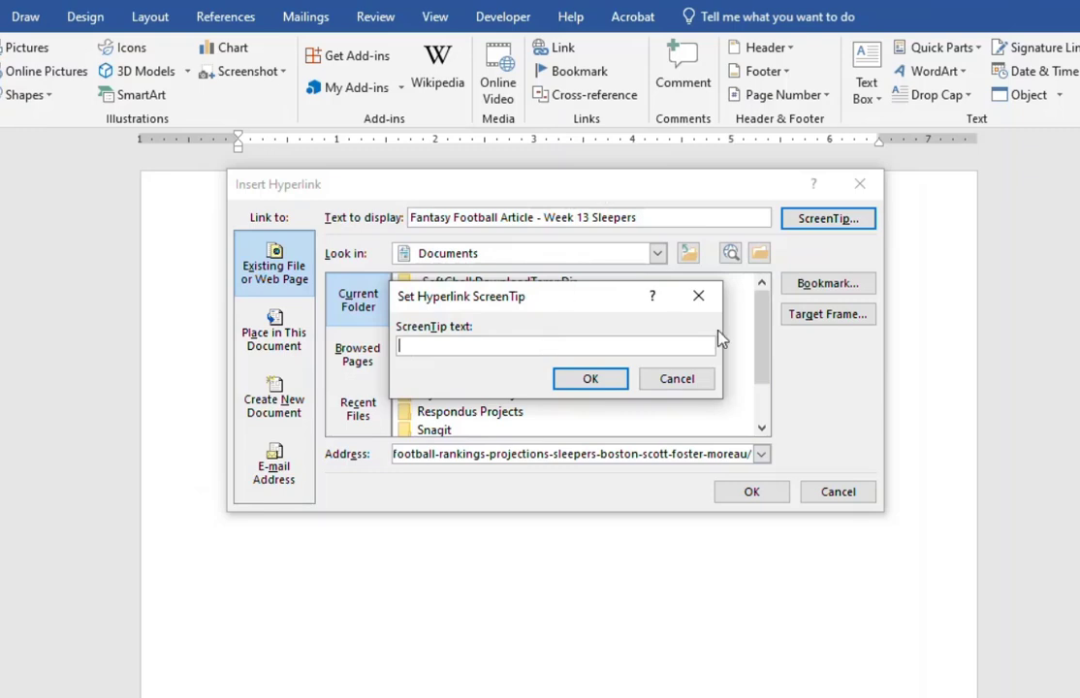
click(678, 379)
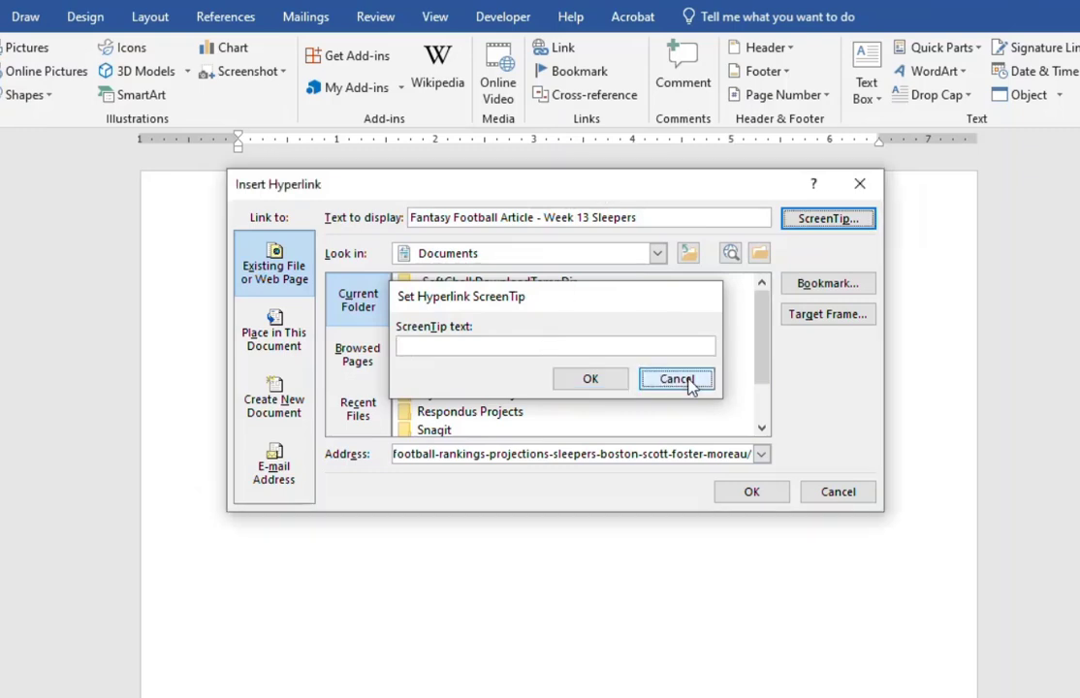
click(765, 494)
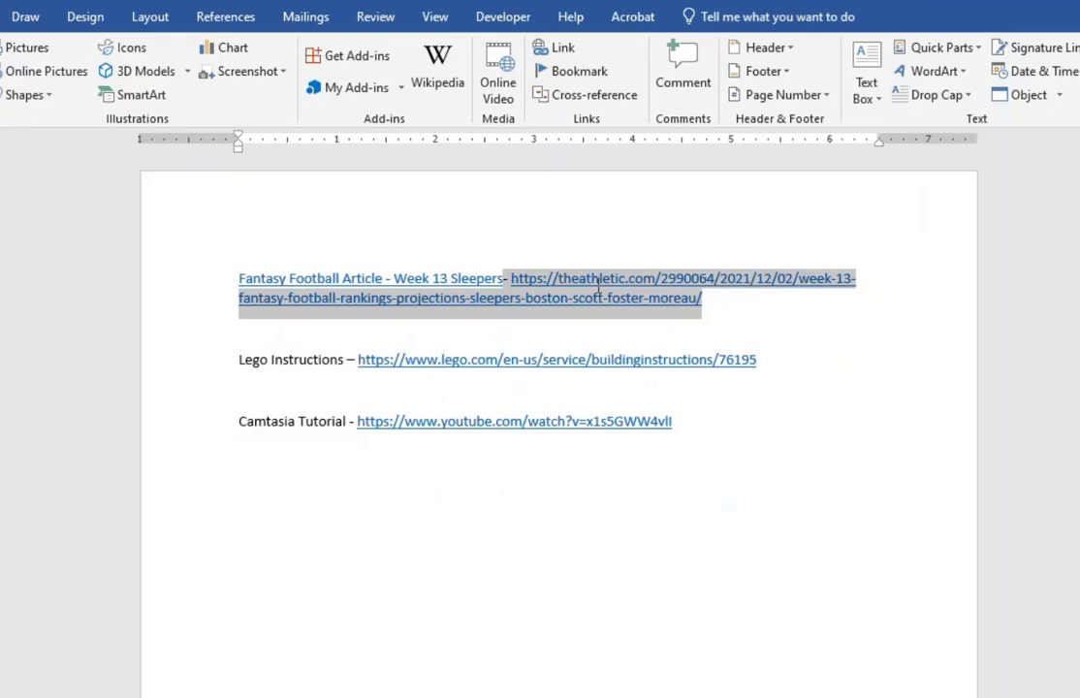
key(Delete)
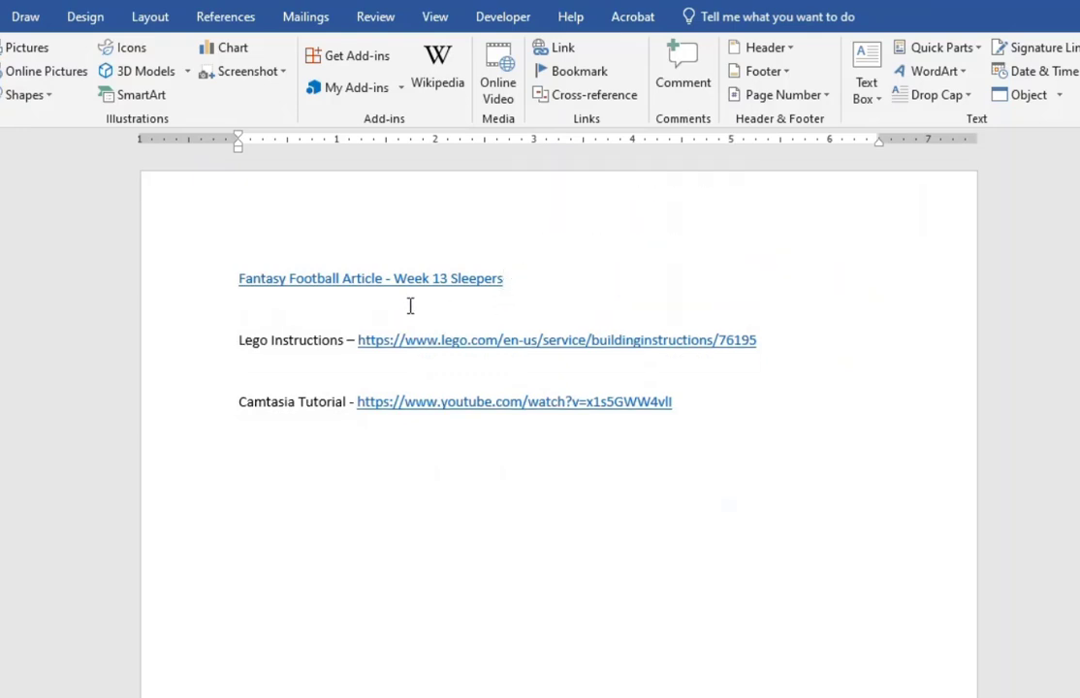
mouse_move(320, 286)
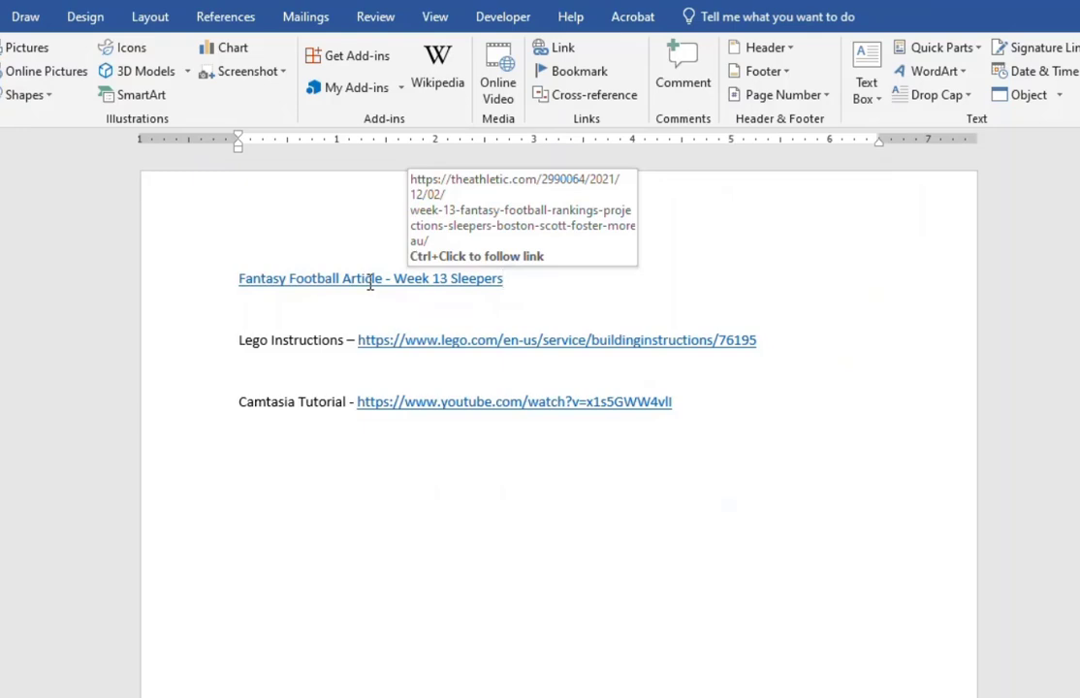
- Edit the Week 13 Sleepers hyperlink to give it the ScreenTip 'Fantasy Football Article'
right_click(367, 281)
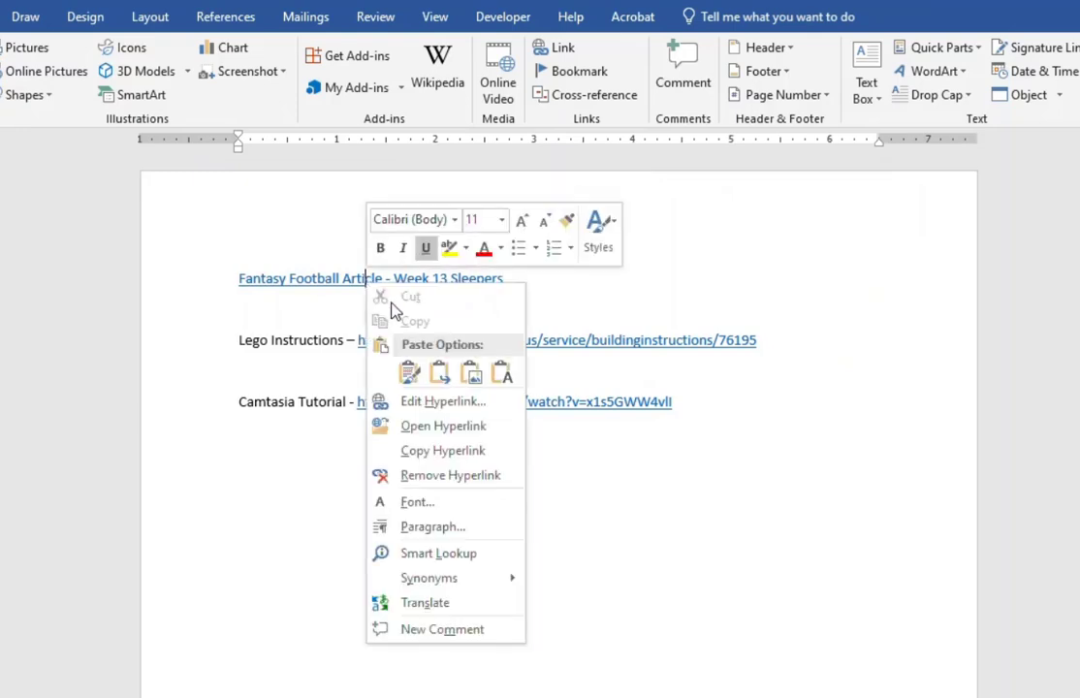
click(416, 403)
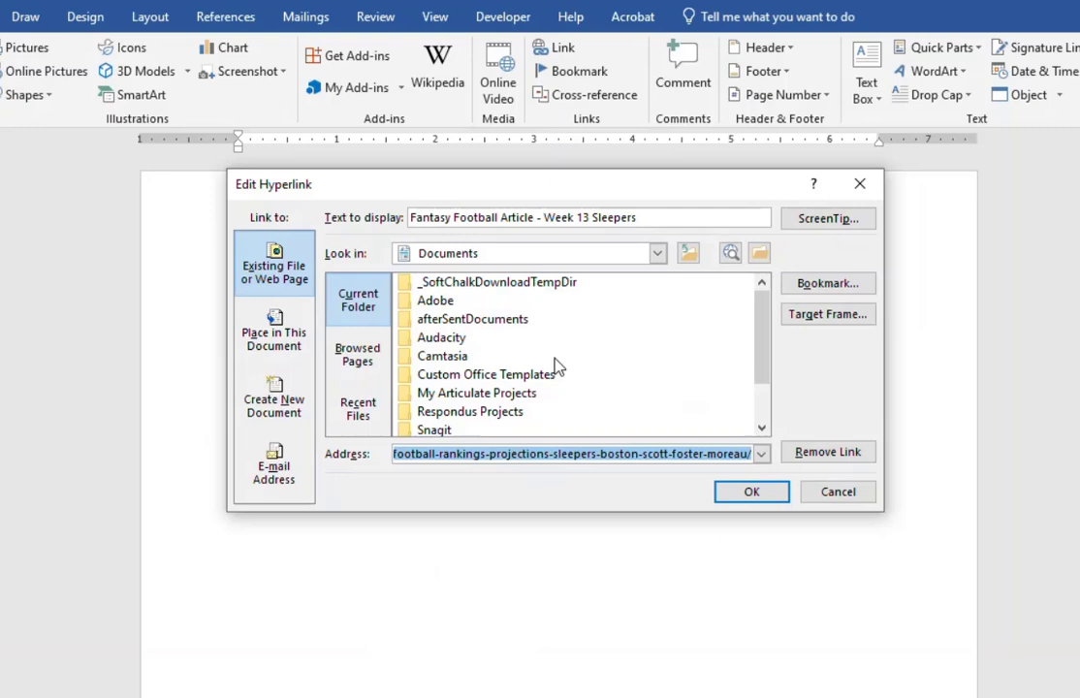
click(798, 220)
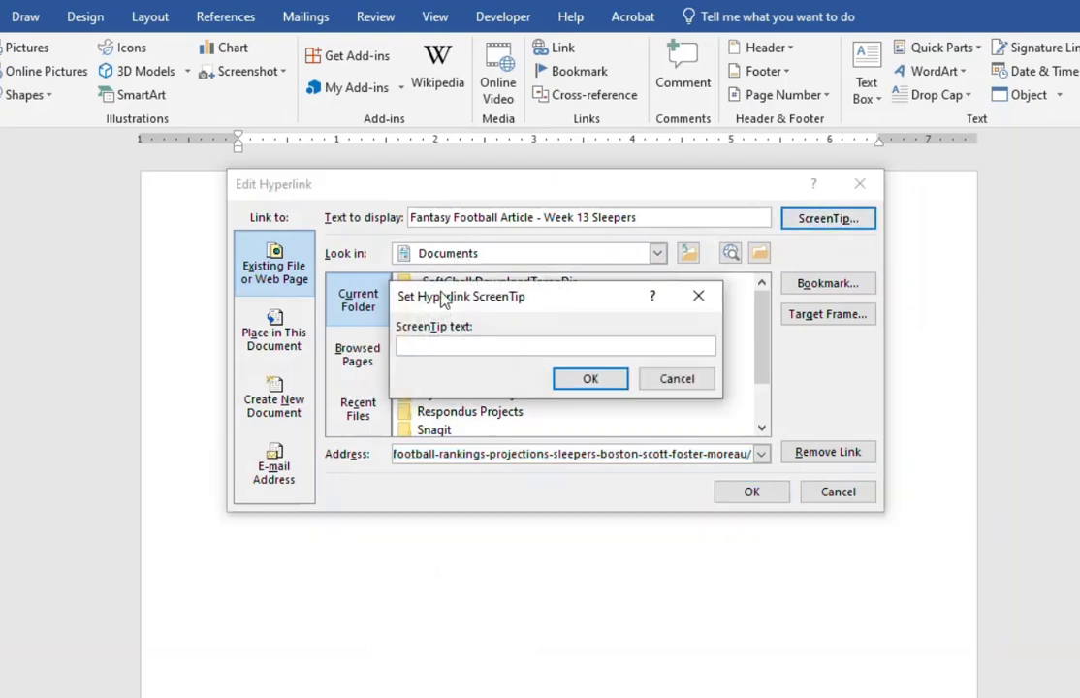
text(Fantya)
key(BackSpace)
key(BackSpace)
text(asy Football Article)
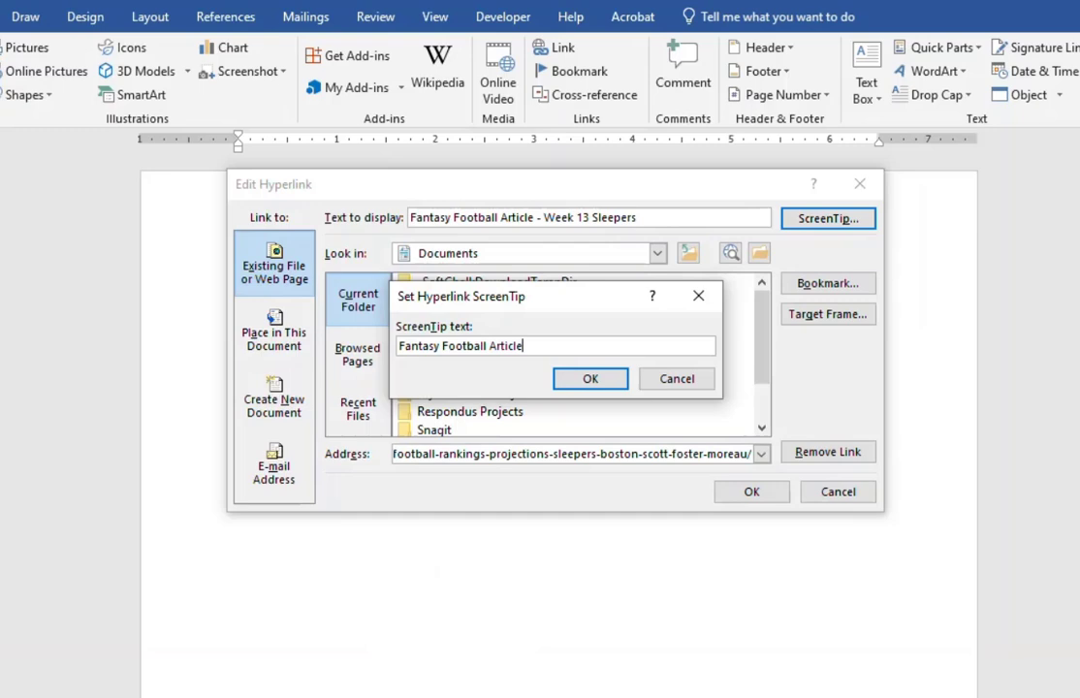
key(Return)
click(739, 493)
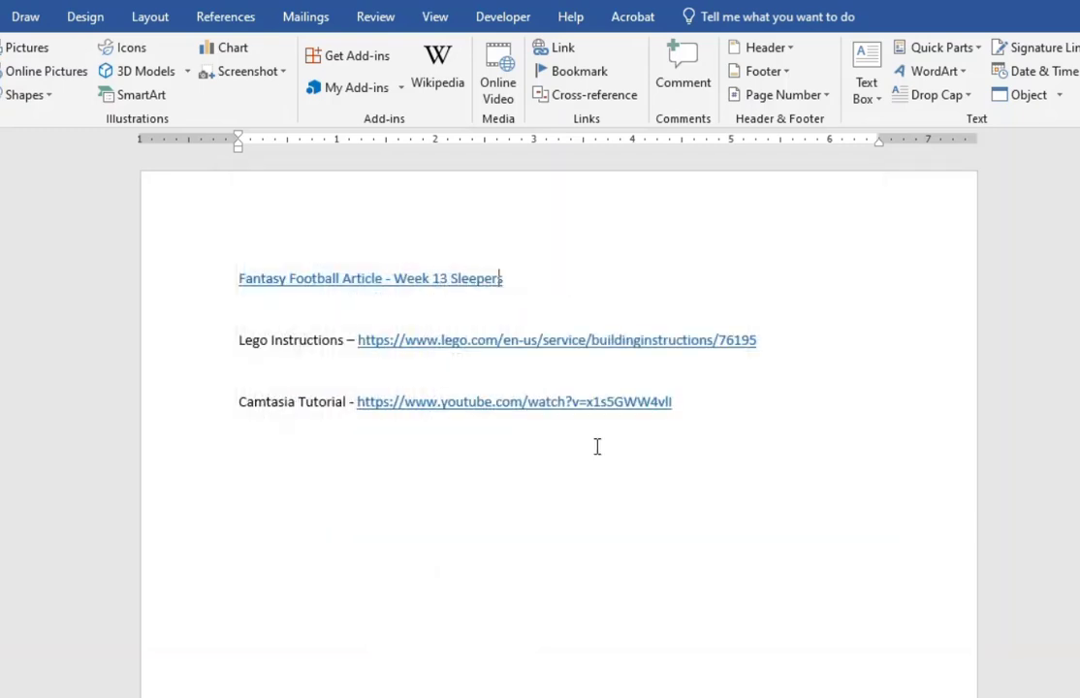
mouse_move(442, 280)
- Link the 'Lego Instructions' label to the LEGO address, displayed as 'Lego Instructions - Spider-Man Drone Duel'
mouse_move(357, 339)
mouse_down()
mouse_move(678, 329)
mouse_move(757, 339)
mouse_move(405, 349)
mouse_move(357, 339)
mouse_up()
drag(760, 339, 351, 345)
key(ctrl+c)
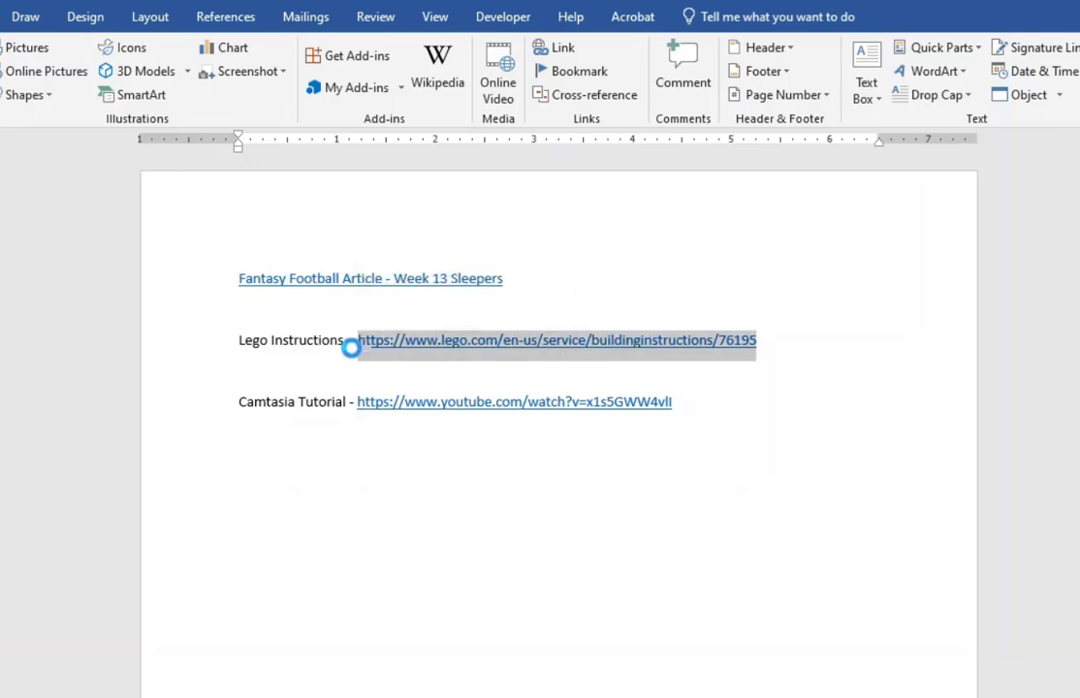
drag(268, 342, 344, 347)
click(341, 349)
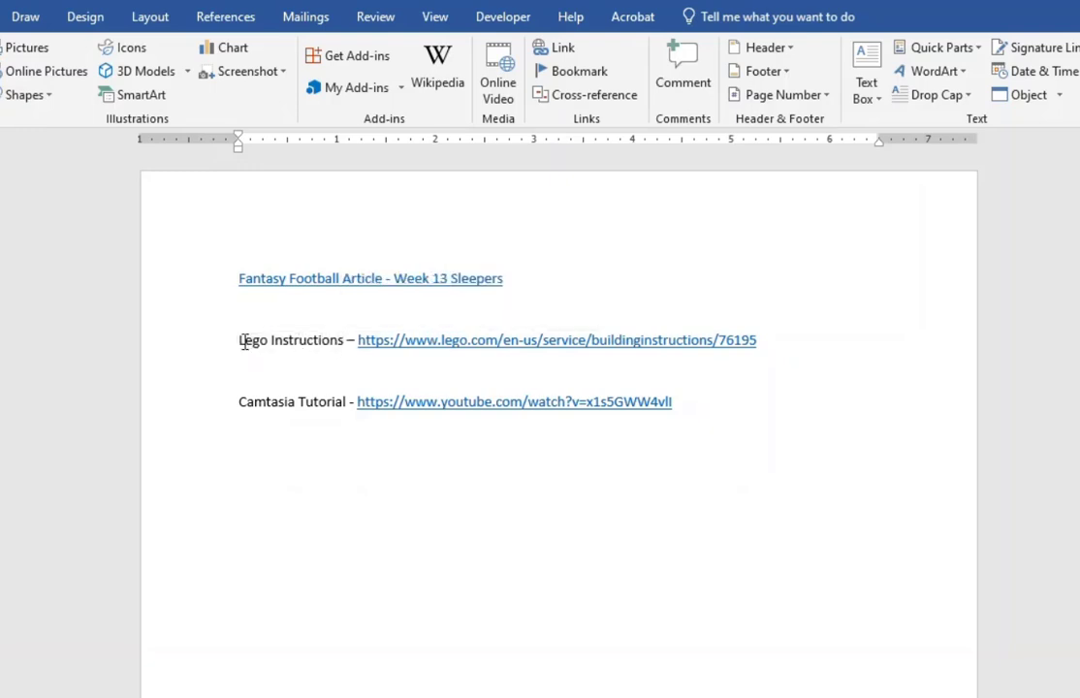
mouse_move(245, 341)
mouse_down()
mouse_move(349, 341)
mouse_move(340, 352)
mouse_up()
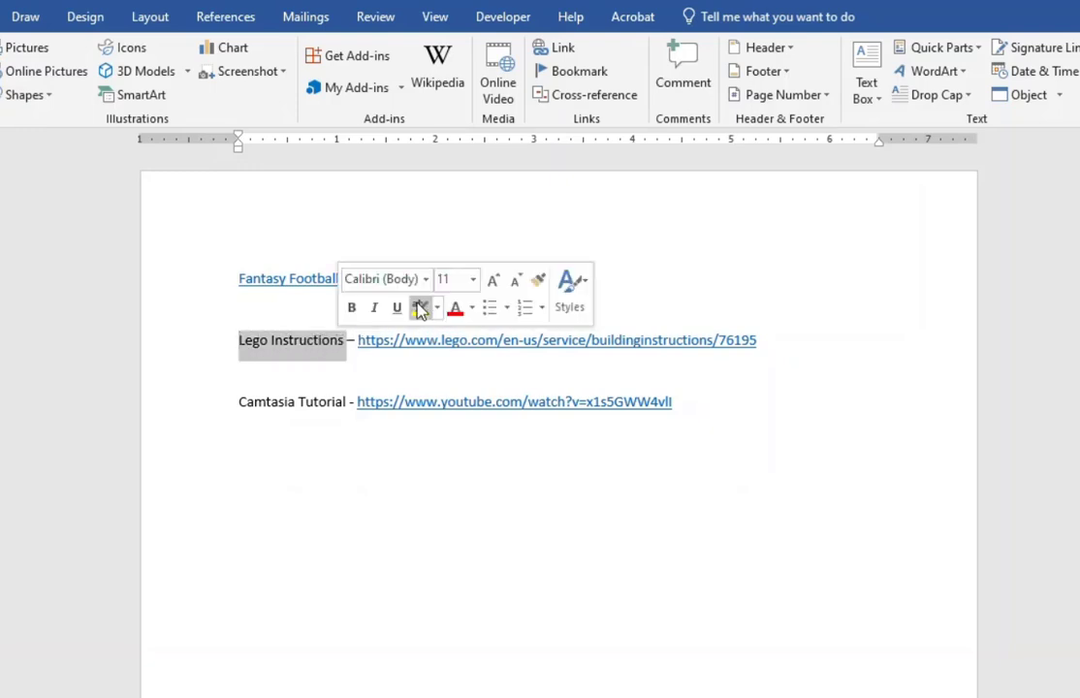
click(565, 60)
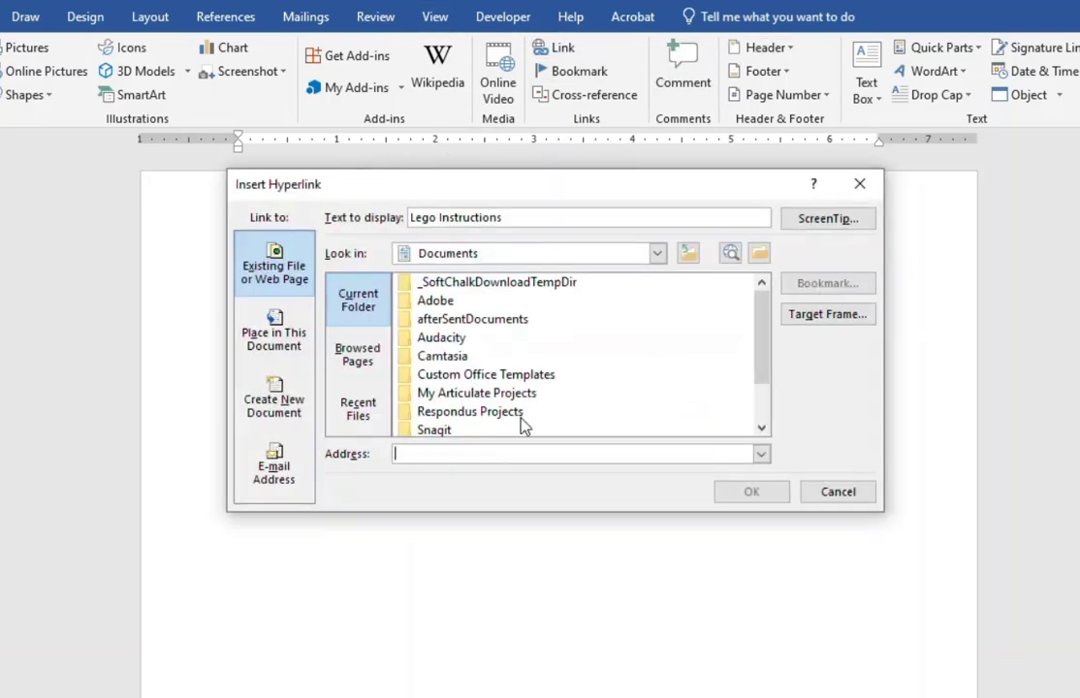
key(ctrl+v)
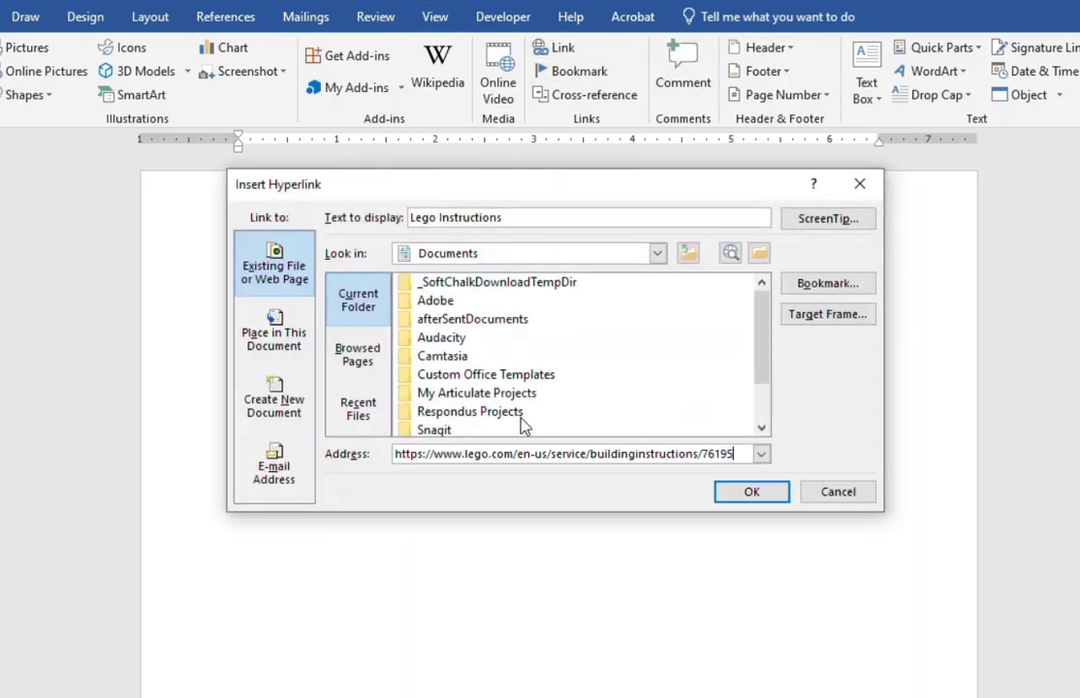
click(520, 220)
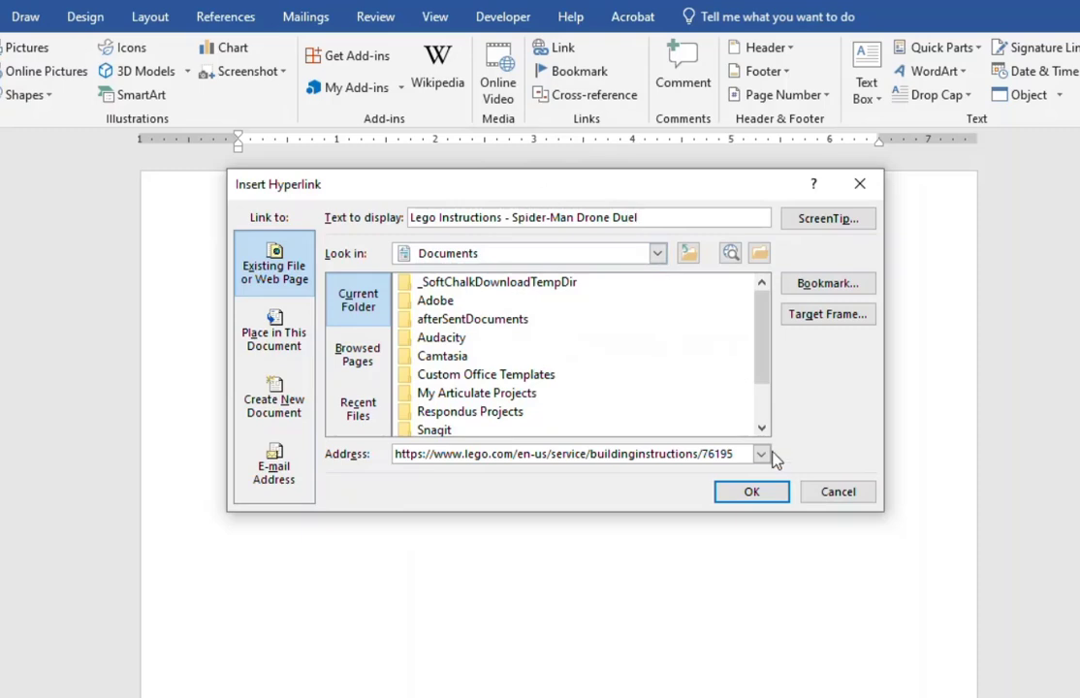
click(759, 496)
- Delete the raw LEGO URL and leftover dash, then select all three lines
drag(530, 360, 511, 344)
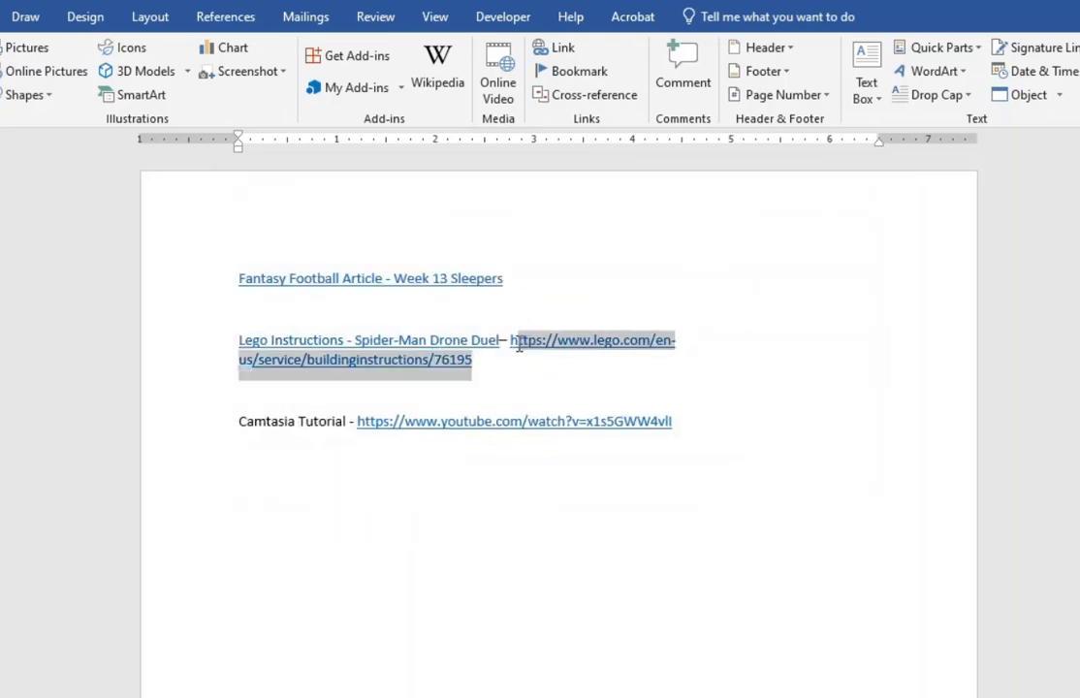
key(BackSpace)
key(BackSpace)
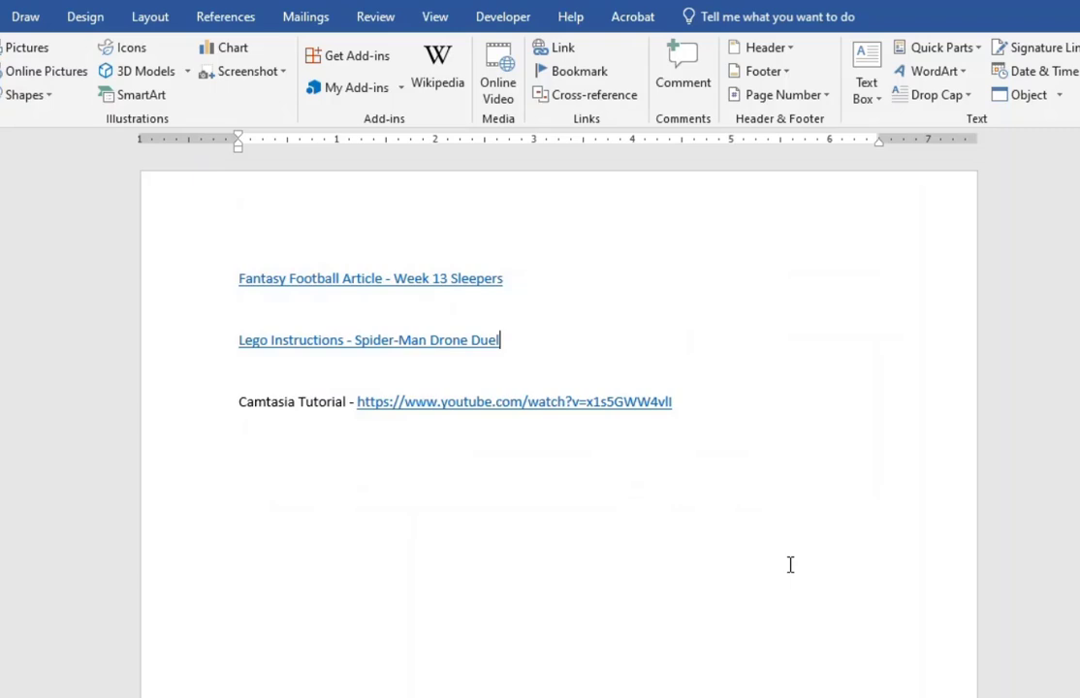
key(Up)
key(Up)
drag(692, 402, 277, 306)
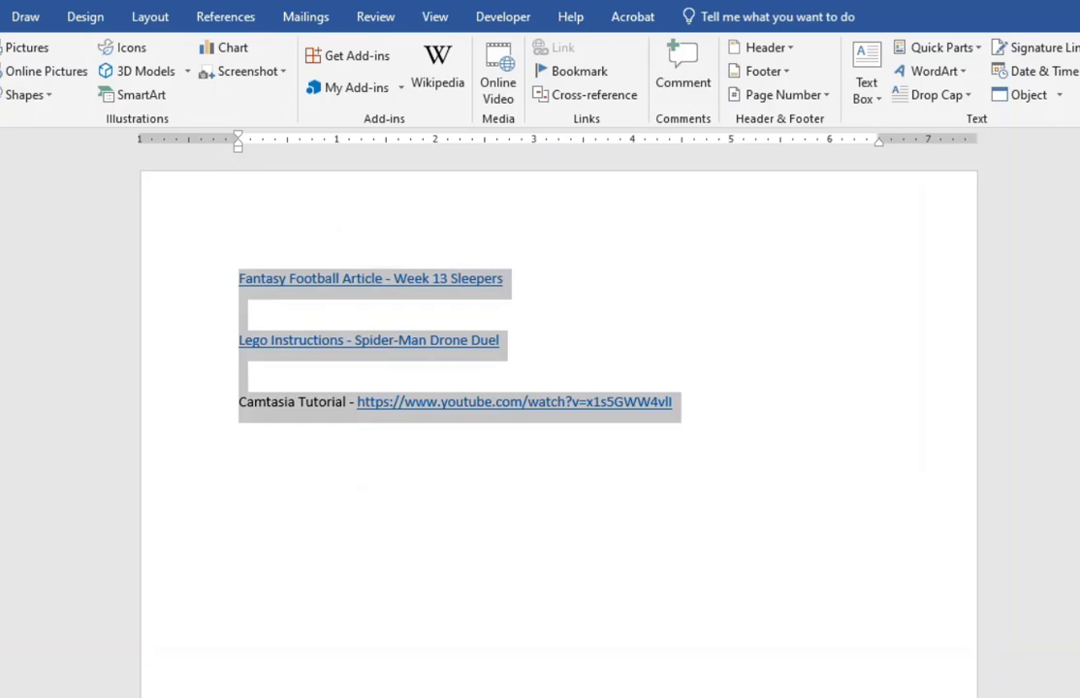
- Paste the three lines into Google Docs and check each link's address
key(alt+Tab)
text(Fantasy Football Article - Week 13 Sleepers  Lego Instructions - Spider-Man Drone Duel  Camtasia Tutorial - https://www.youtube.com/watch?v=x1s5GWW4vll)
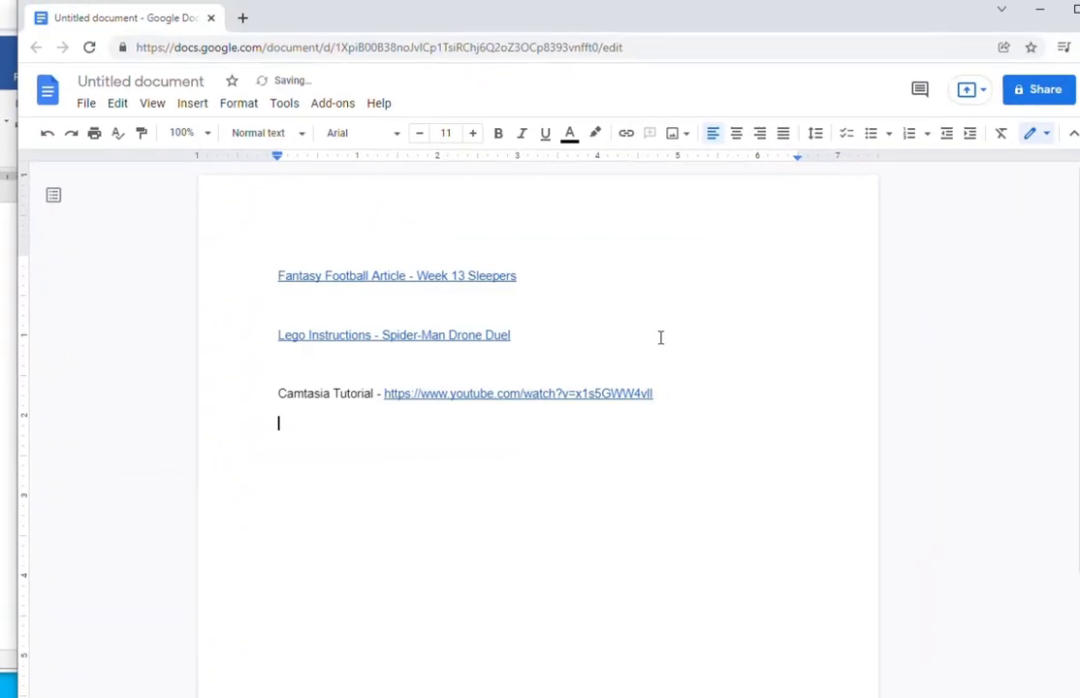
drag(493, 272, 534, 273)
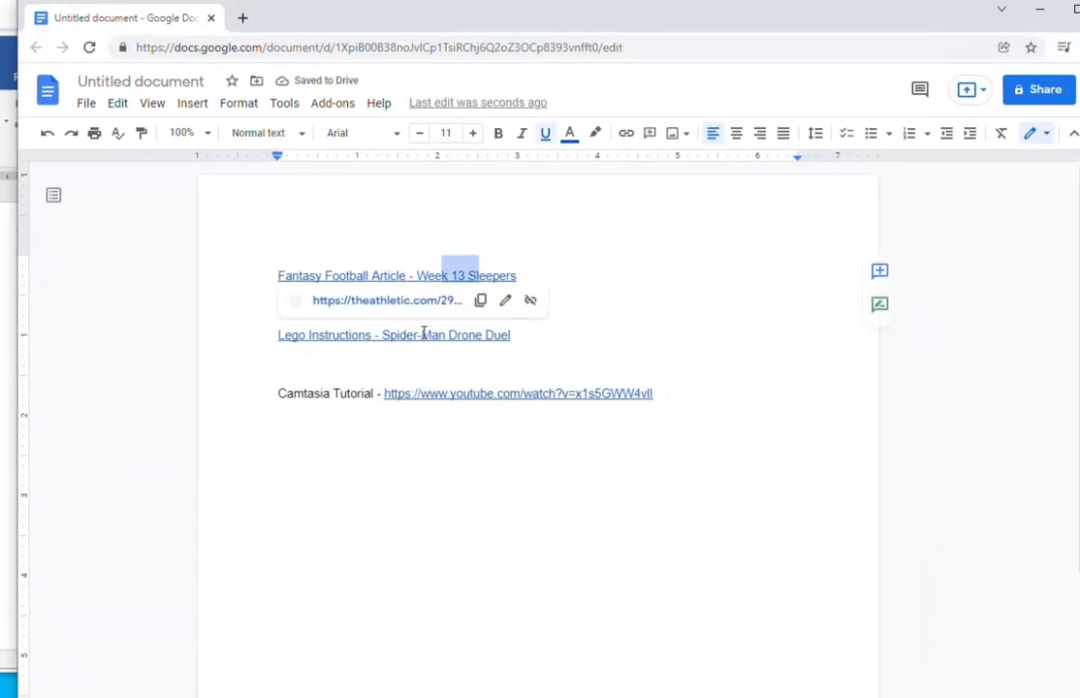
click(423, 334)
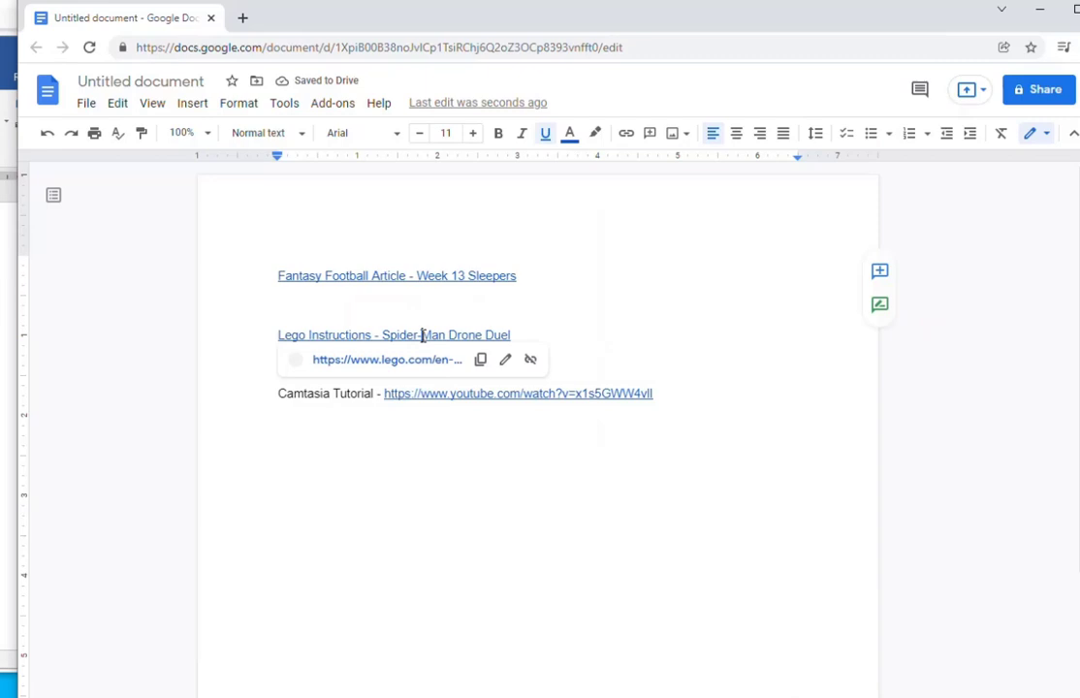
double_click(424, 335)
key(End)
click(476, 398)
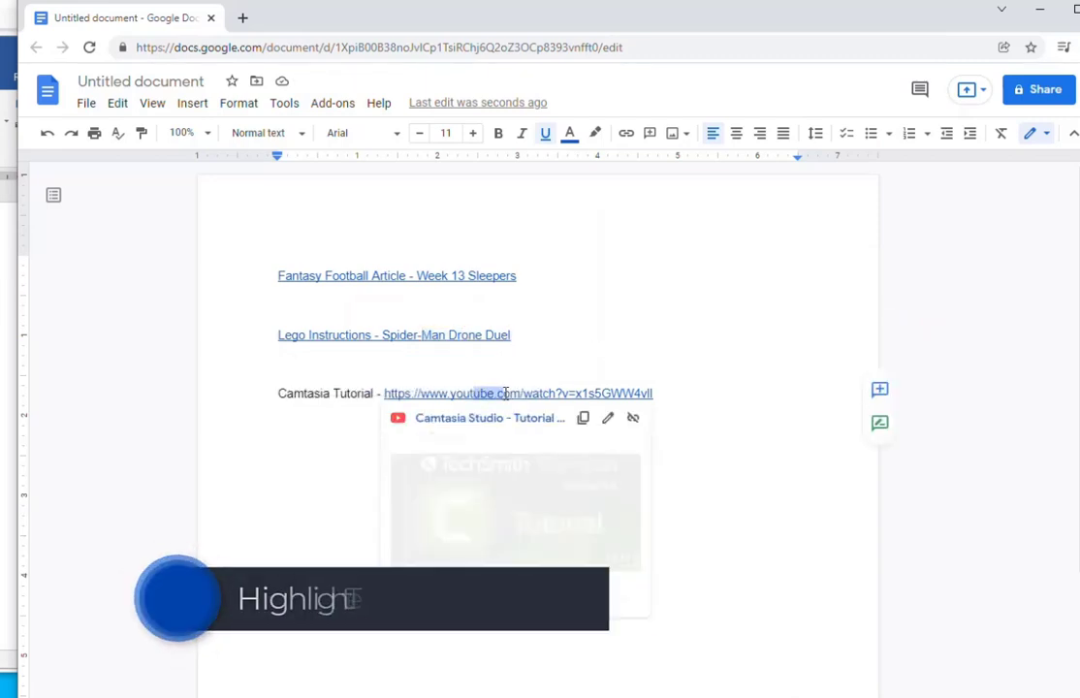
click(308, 396)
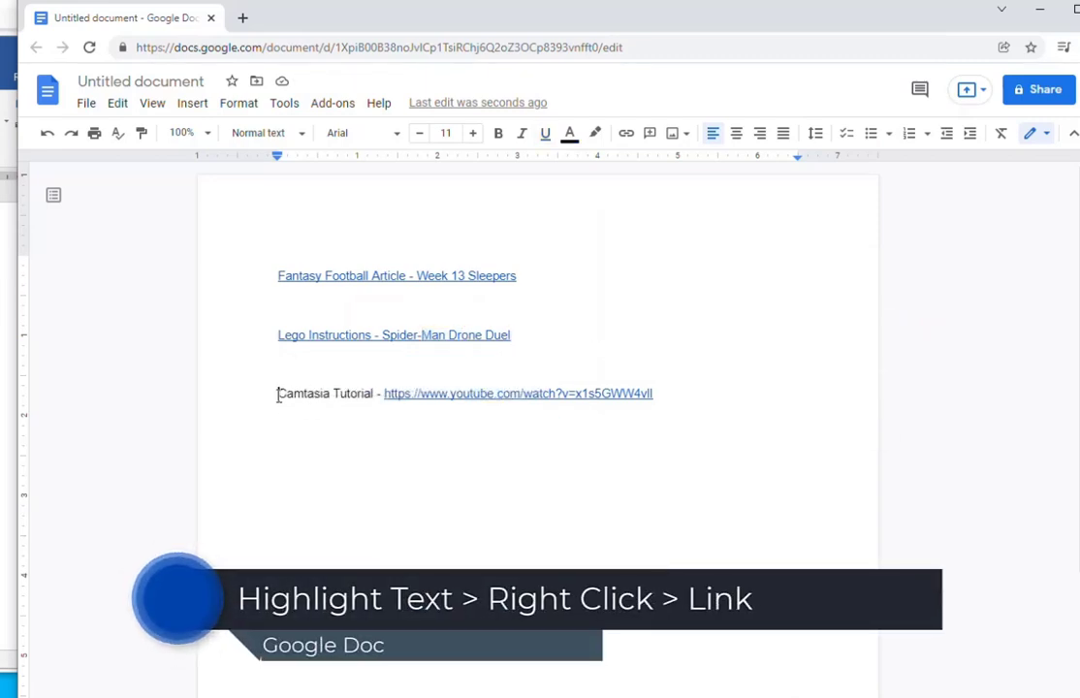
- Link the 'Camtasia Tutorial' label to the copied YouTube video address
drag(278, 394, 373, 394)
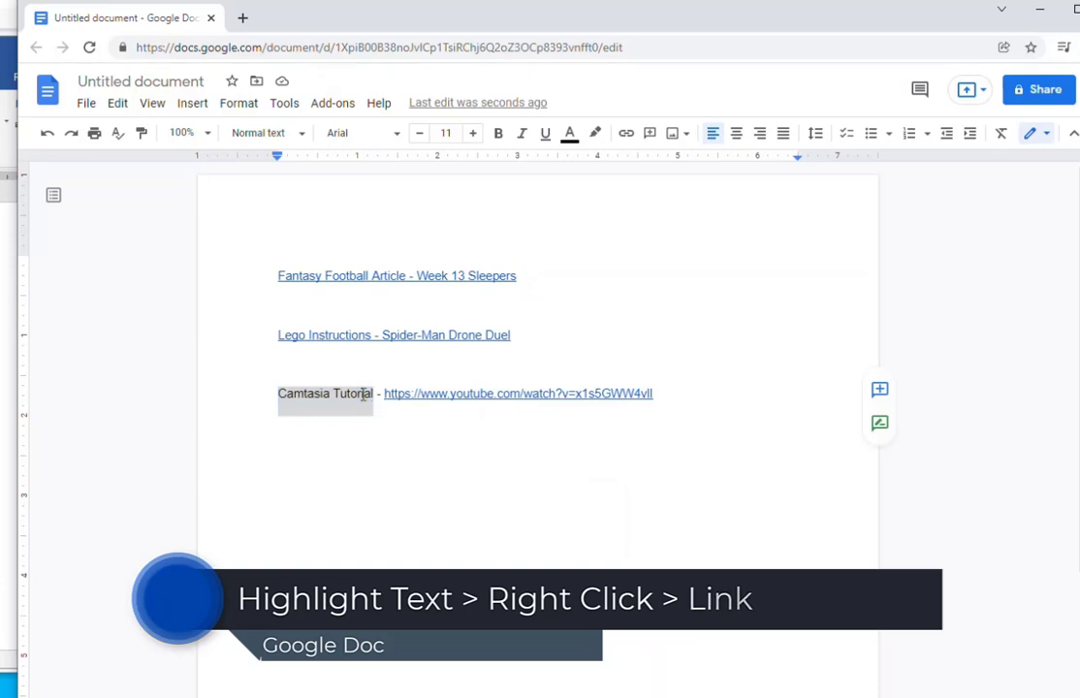
right_click(366, 396)
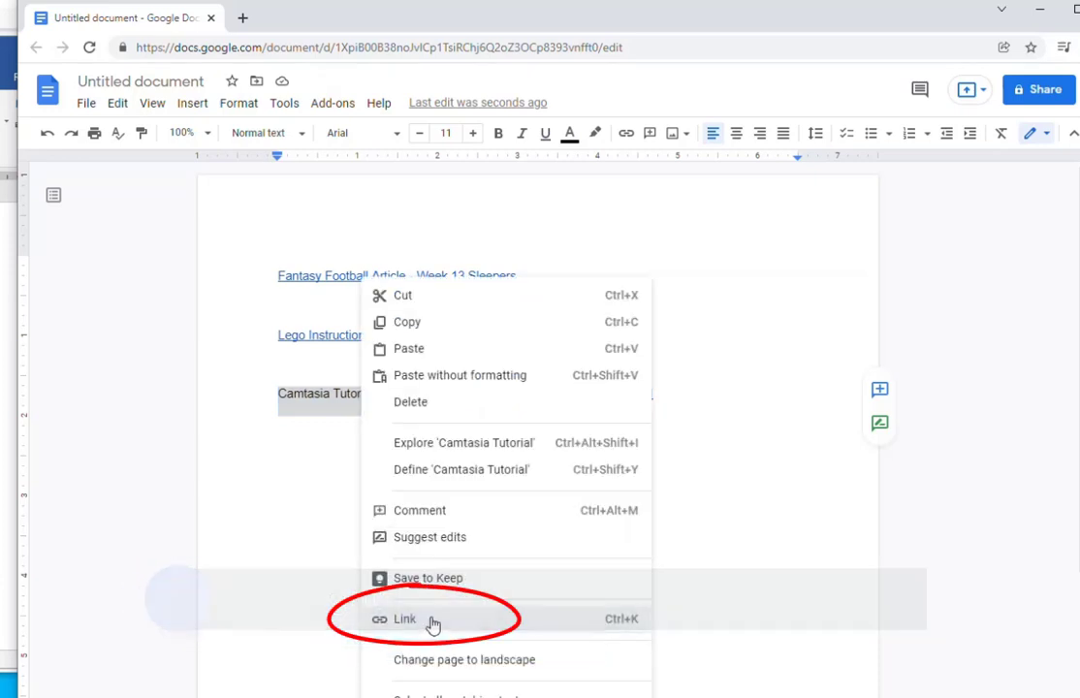
click(613, 116)
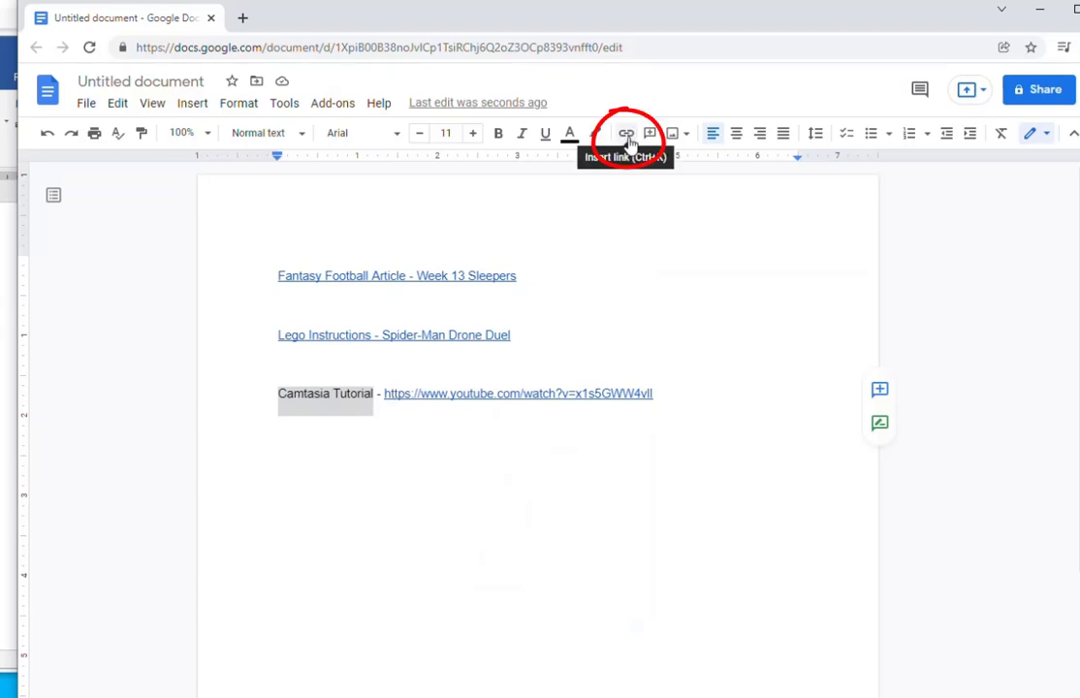
drag(663, 412, 384, 400)
key(ctrl+c)
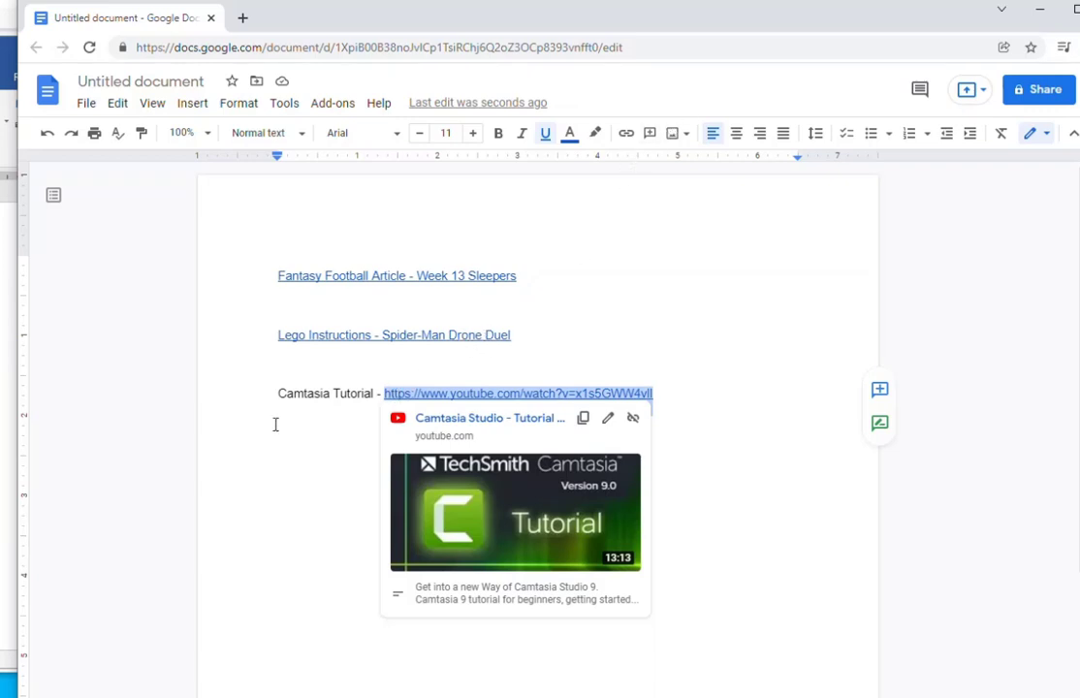
drag(277, 397, 374, 401)
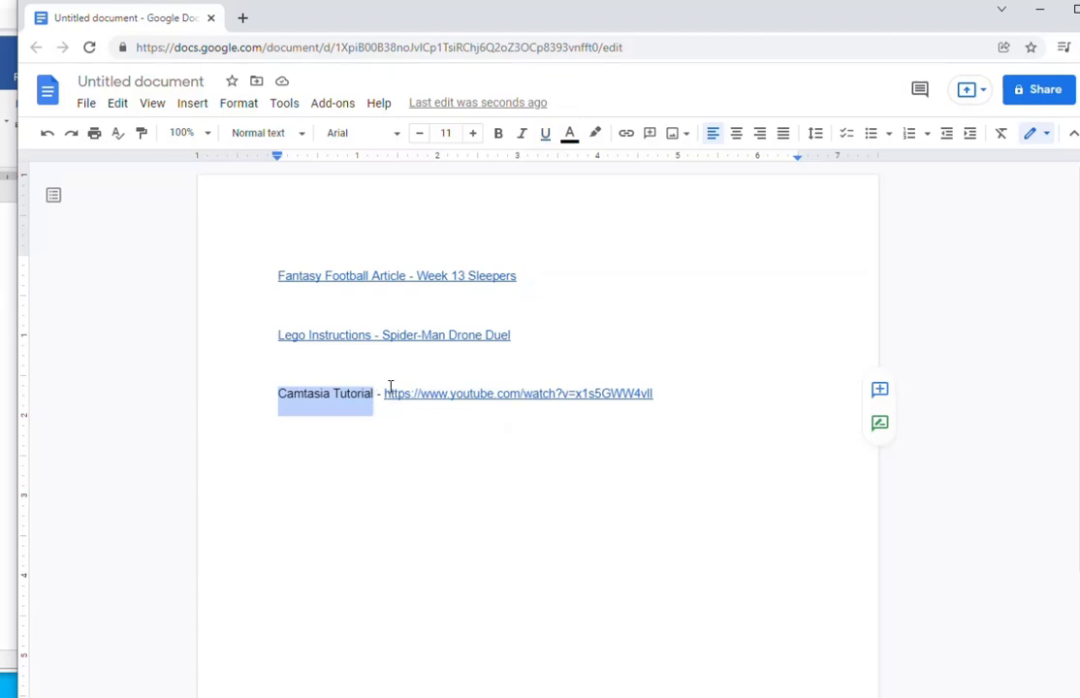
click(628, 136)
key(ctrl+v)
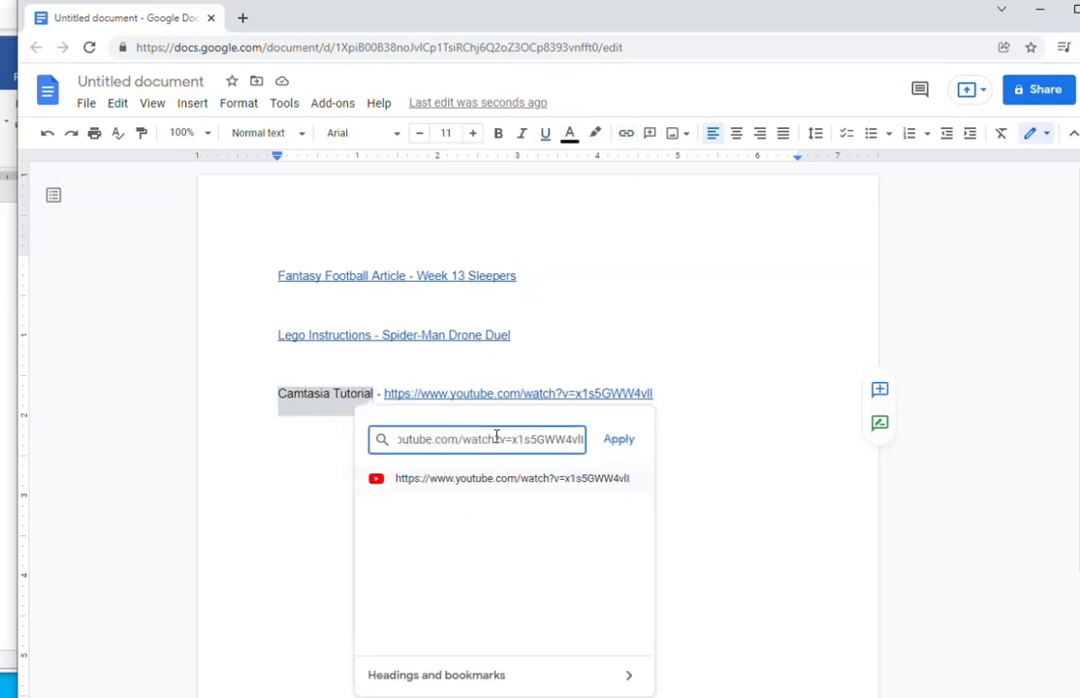
click(620, 440)
- Delete the raw YouTube URL and the trailing dash after Camtasia Tutorial
drag(654, 397, 385, 394)
key(BackSpace)
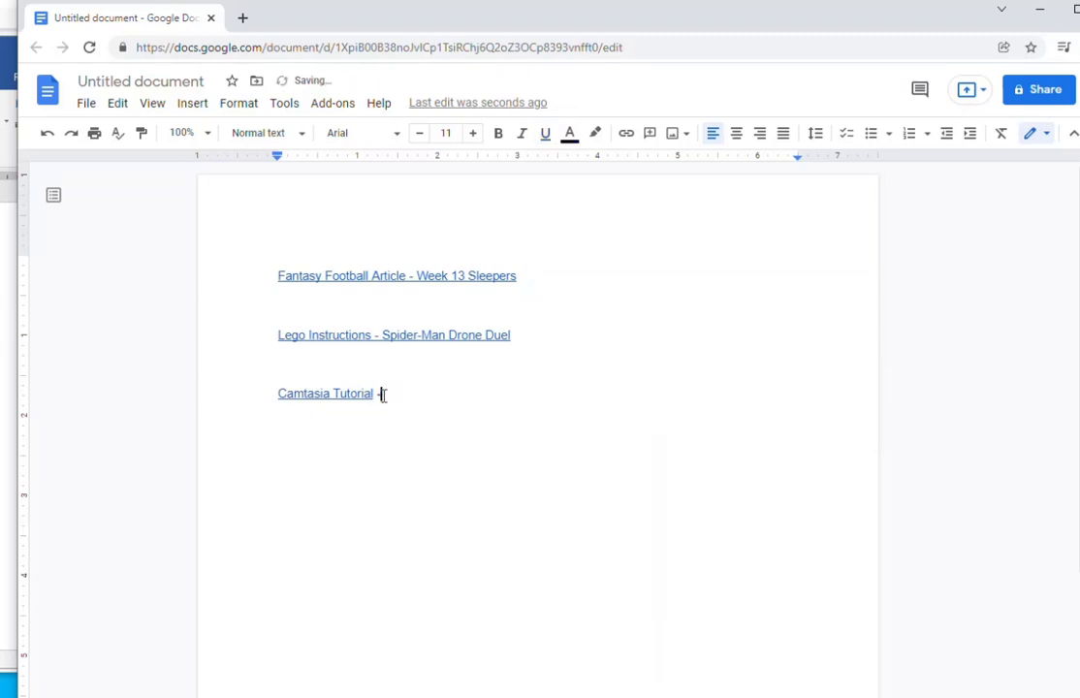
key(BackSpace)
key(BackSpace)
click(349, 393)
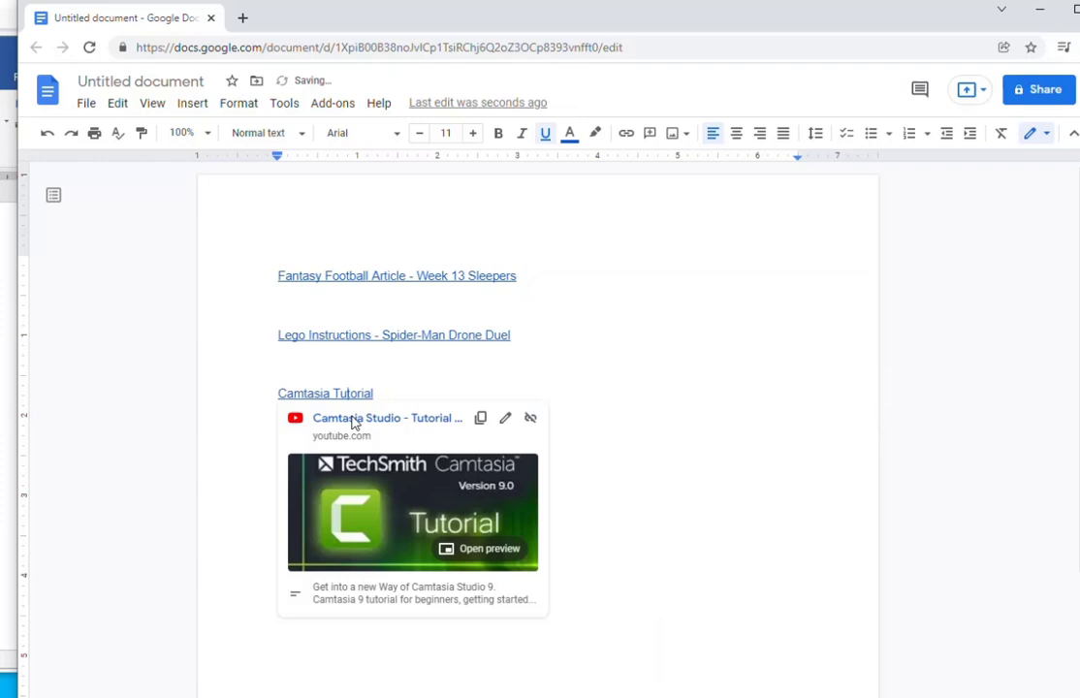
click(755, 420)
click(422, 336)
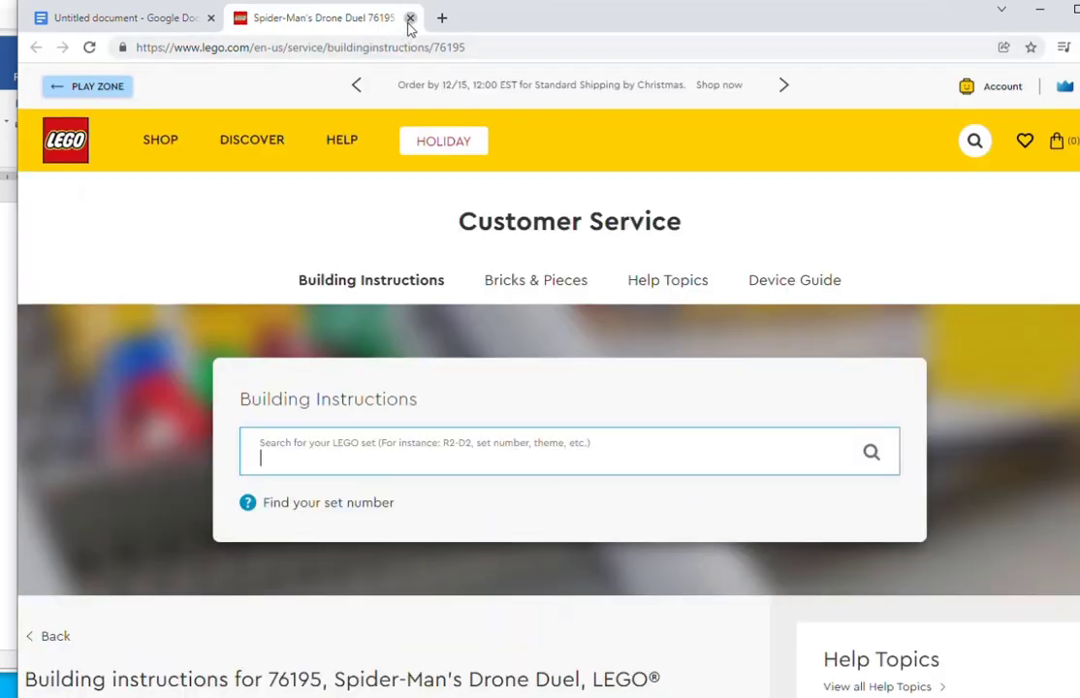
click(409, 19)
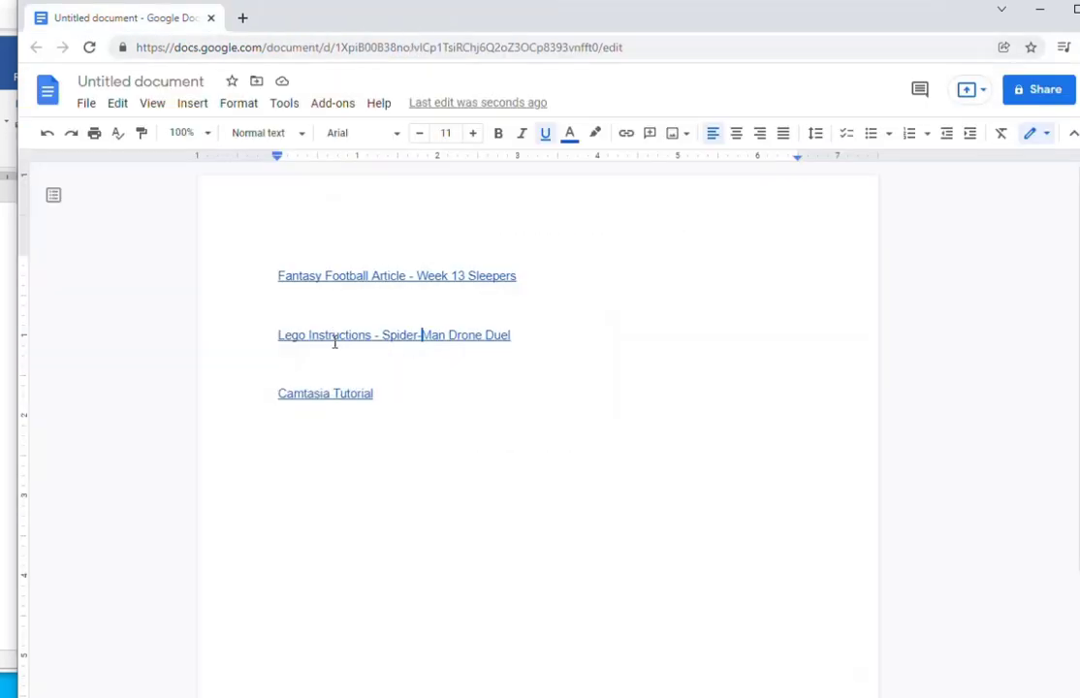